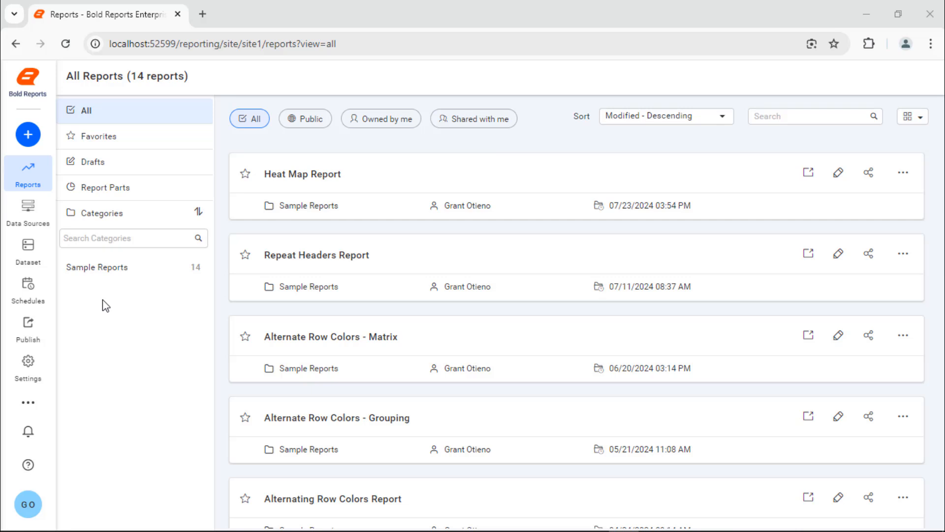
Step: Create a new report named "Headers and Footers - Group Report" and open it for design
{"action": "left_click", "coordinate": [30, 132]}
{"action": "left_click", "coordinate": [34, 129]}
{"action": "type", "text": "Head"}
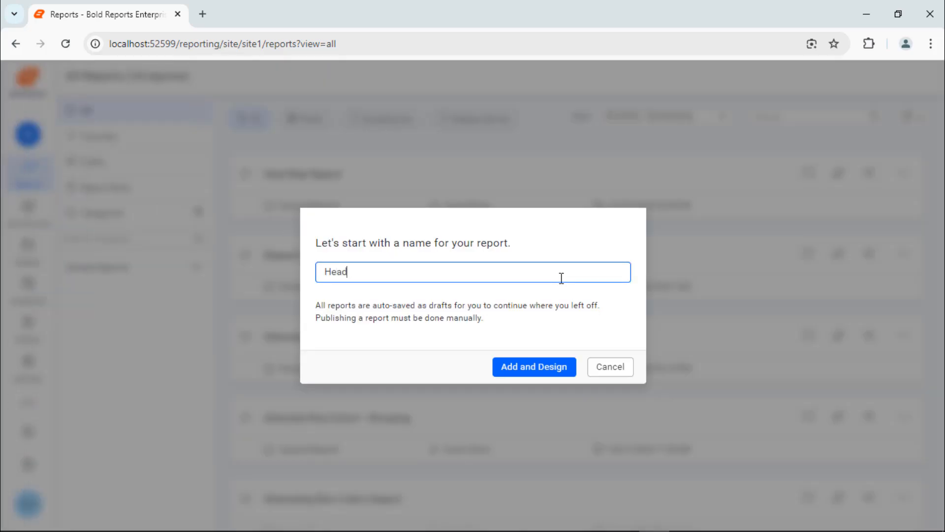
{"action": "type", "text": "ers and Footers - Group Report"}
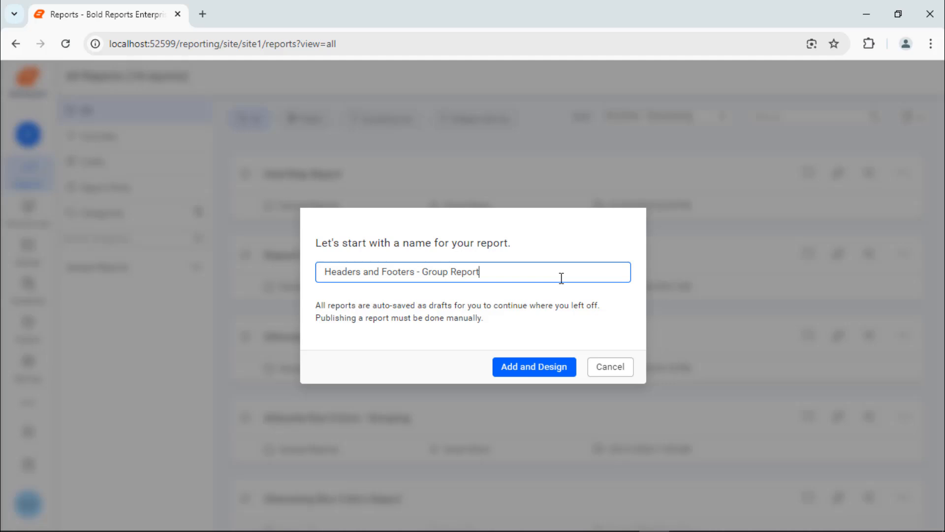
{"action": "left_click", "coordinate": [546, 369]}
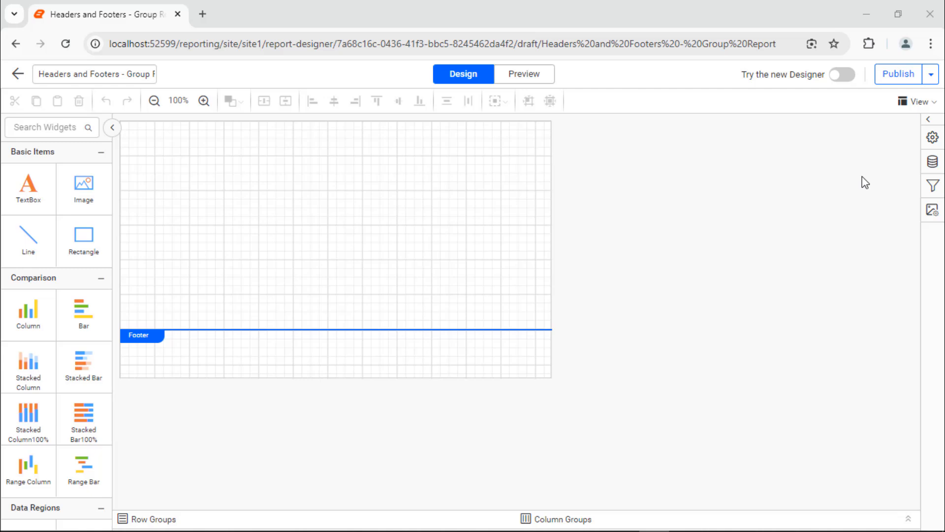
Step: Start a new SQL Server data source for the report and name it AdventureWorks
{"action": "left_click", "coordinate": [932, 161]}
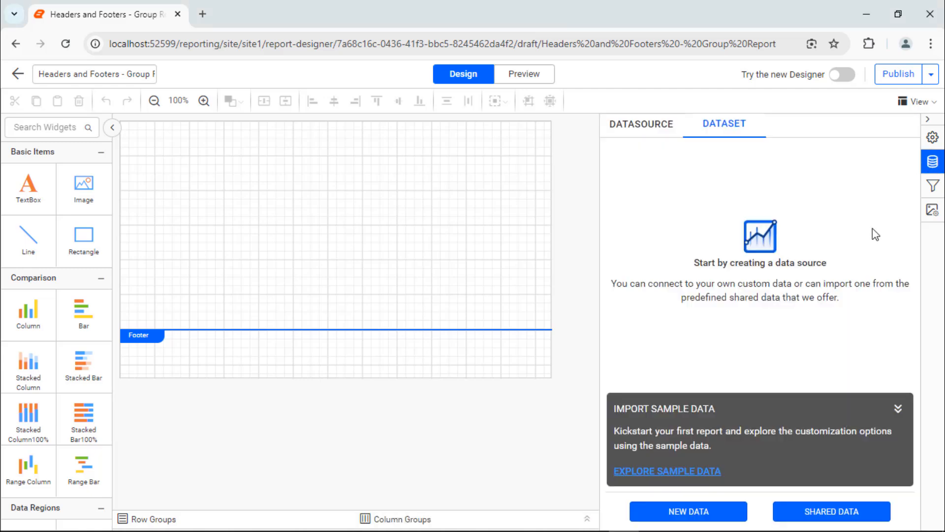
{"action": "left_click", "coordinate": [687, 510]}
{"action": "left_click", "coordinate": [657, 235]}
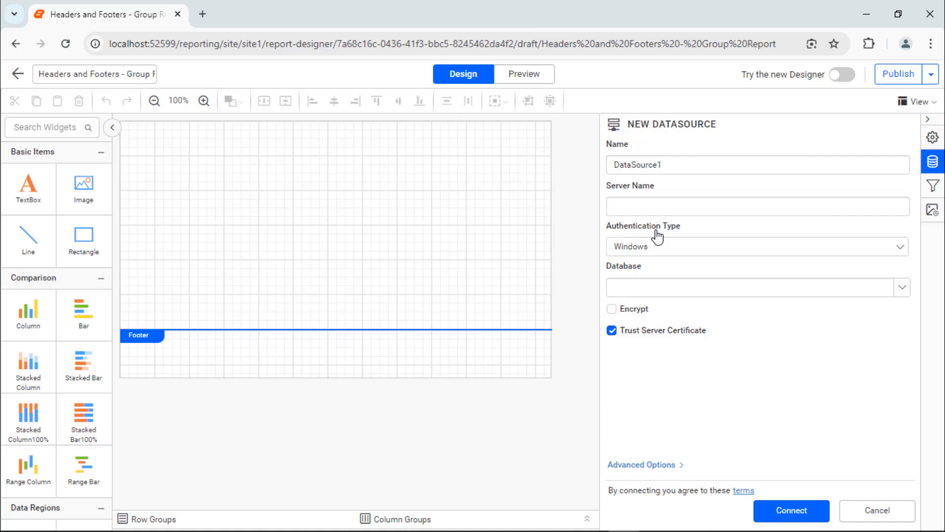
{"action": "double_click", "coordinate": [759, 171]}
{"action": "type", "text": "Advent"}
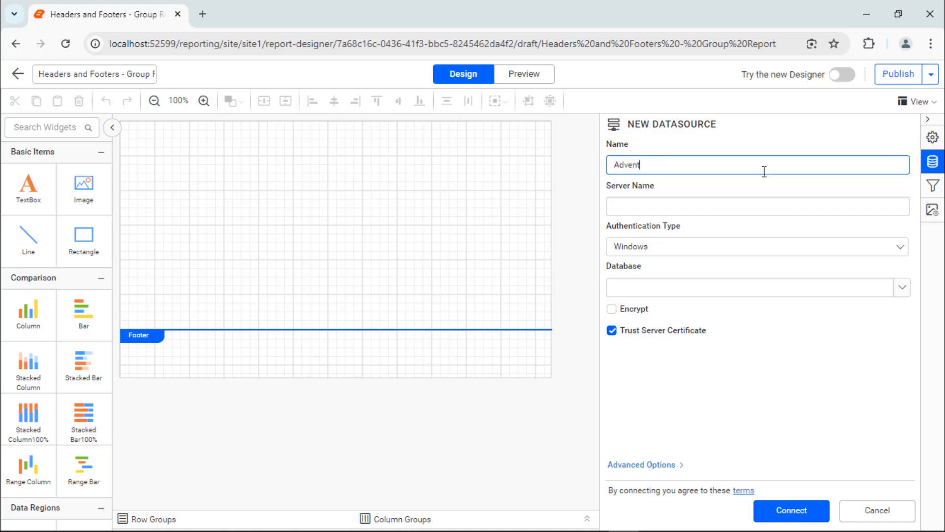
{"action": "type", "text": "ureWorks"}
Step: Paste the connection string for the AdventureWorks data source, set the authentication type to None and connect
{"action": "left_click", "coordinate": [637, 465]}
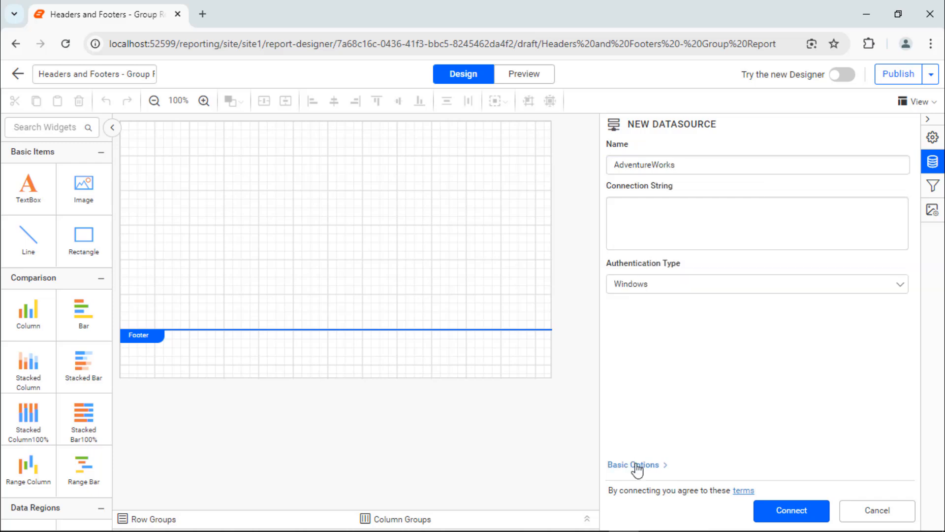
{"action": "left_click", "coordinate": [896, 240]}
{"action": "key", "text": "ctrl+v"}
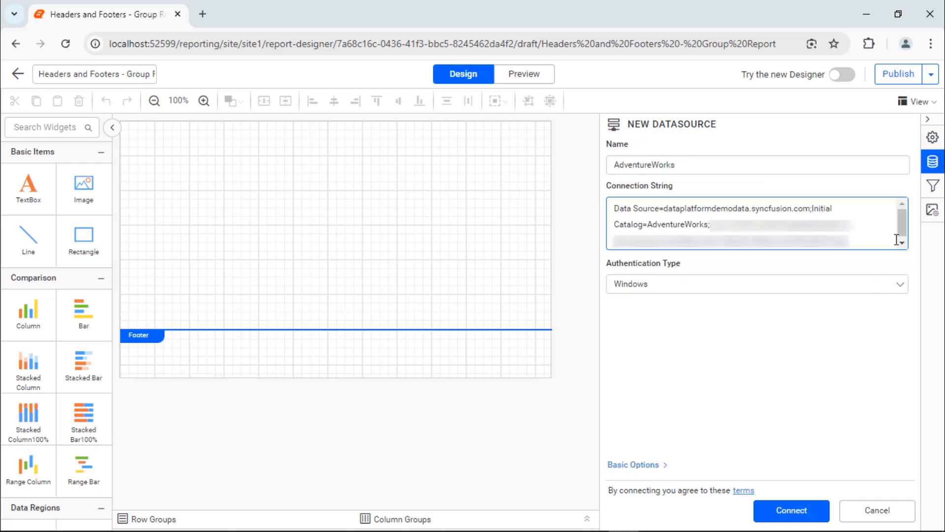
{"action": "left_click", "coordinate": [877, 282]}
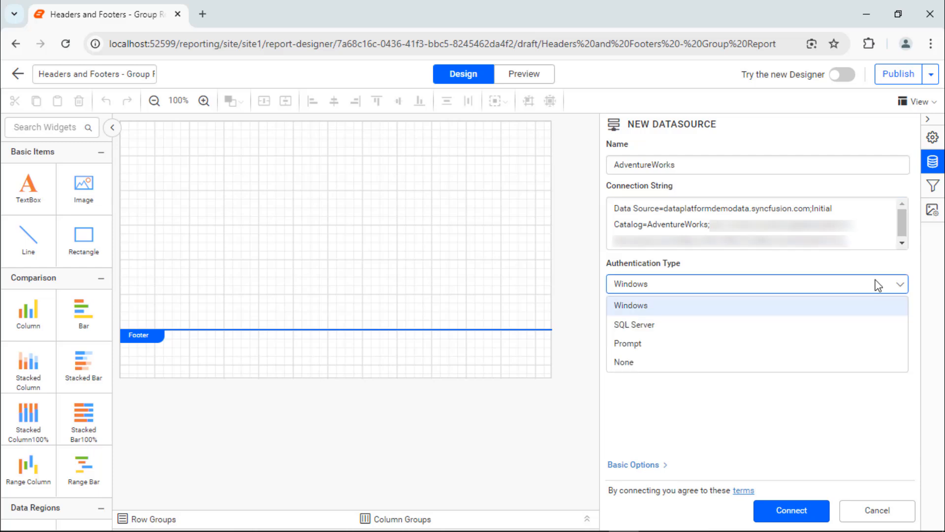
{"action": "left_click", "coordinate": [854, 362]}
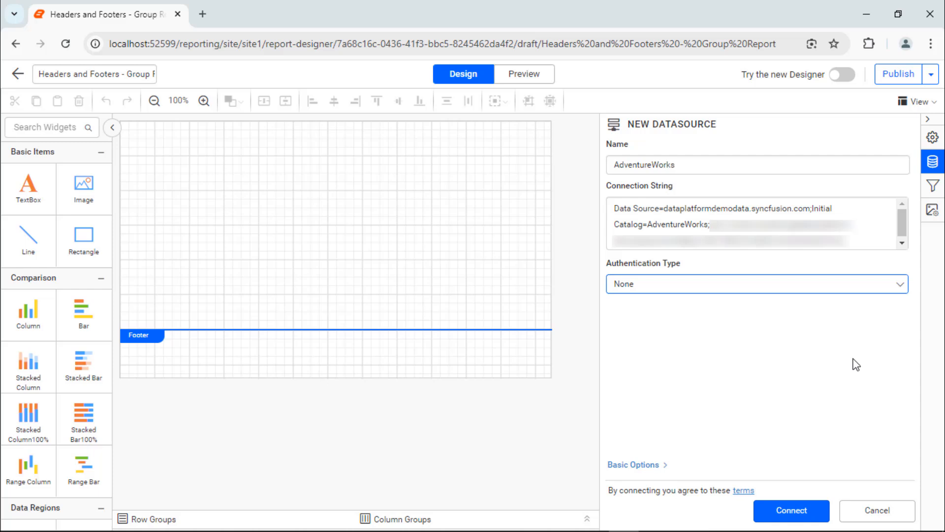
{"action": "left_click", "coordinate": [774, 508]}
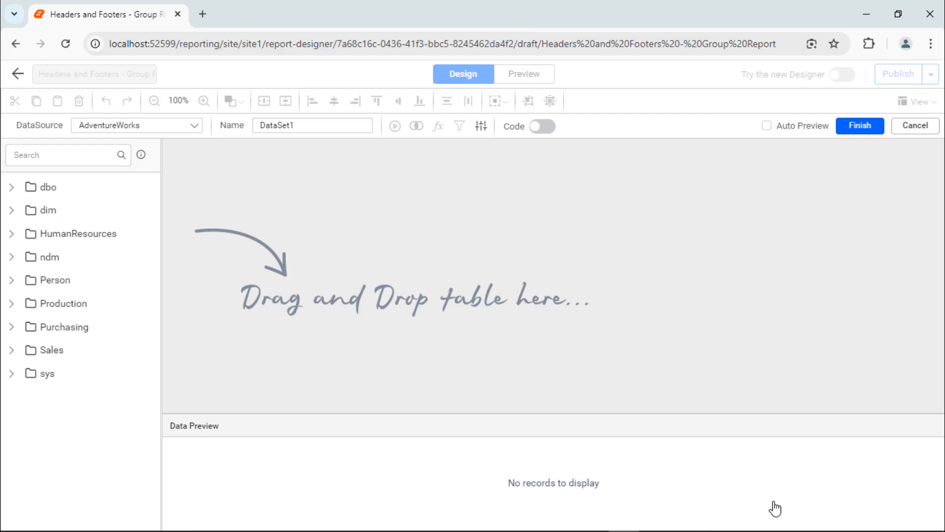
Step: Name the new dataset SalesDataset
{"action": "double_click", "coordinate": [350, 129]}
{"action": "type", "text": "Sale"}
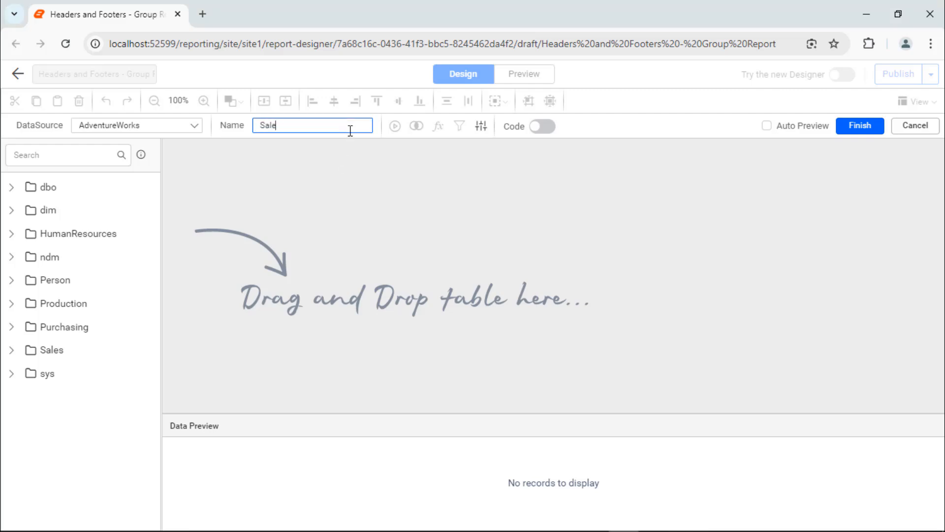
{"action": "type", "text": "sDataset"}
Step: Define SalesDataset in code mode with the SQL query for sales by product category, subcategory, year and quarter, execute it and finish
{"action": "left_click", "coordinate": [542, 127]}
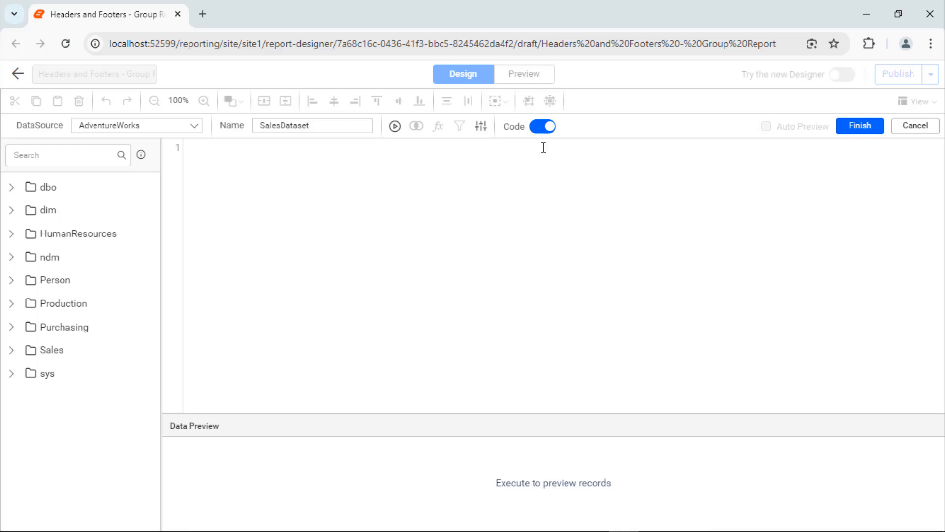
{"action": "left_click", "coordinate": [543, 147]}
{"action": "key", "text": "ctrl+v"}
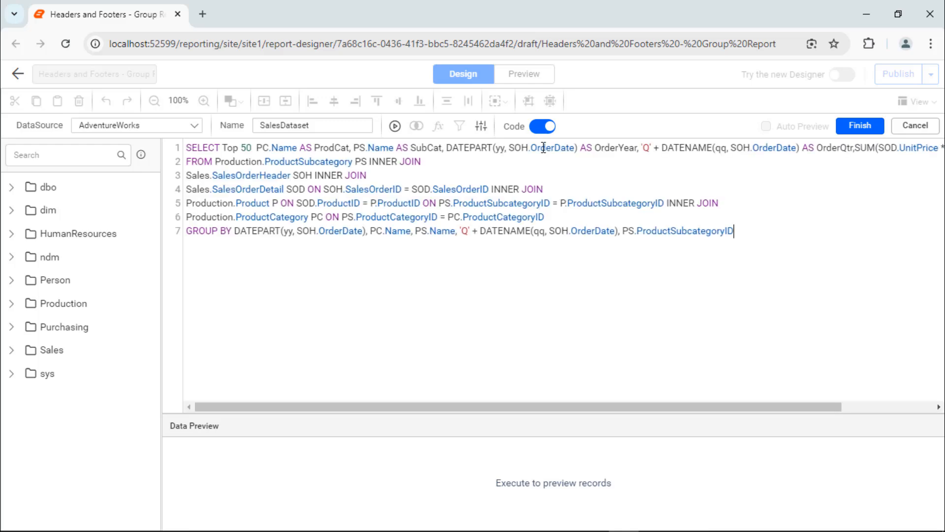
{"action": "left_click", "coordinate": [395, 126]}
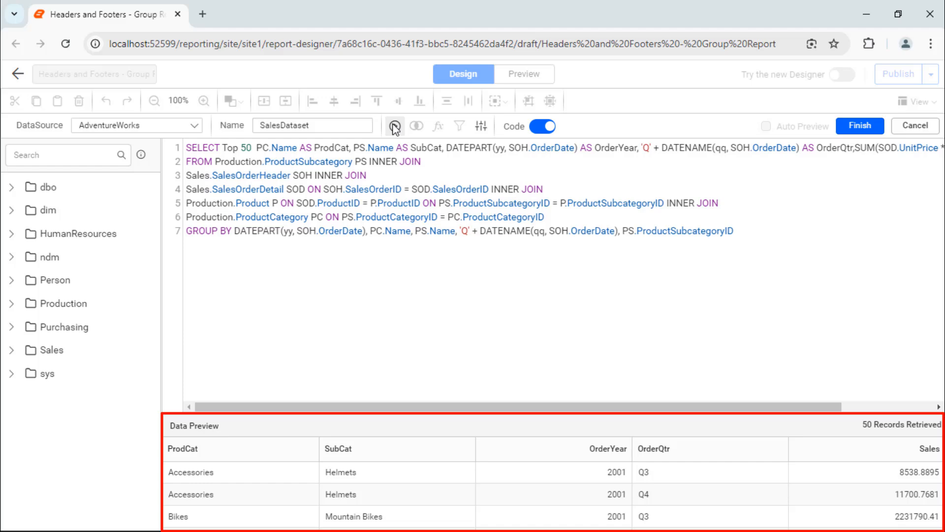
{"action": "left_click", "coordinate": [858, 126]}
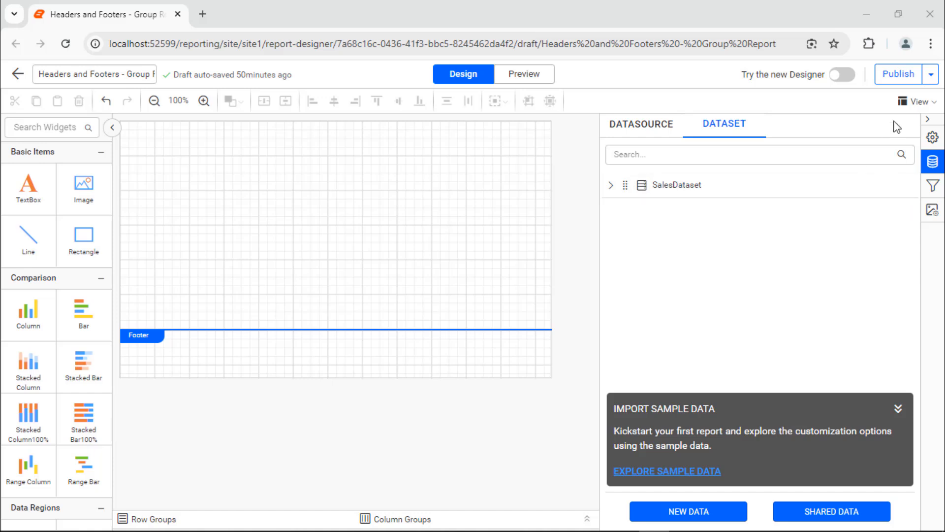
Step: Enable the report header and place a rectangle in it spanning the full report width
{"action": "left_click", "coordinate": [915, 99]}
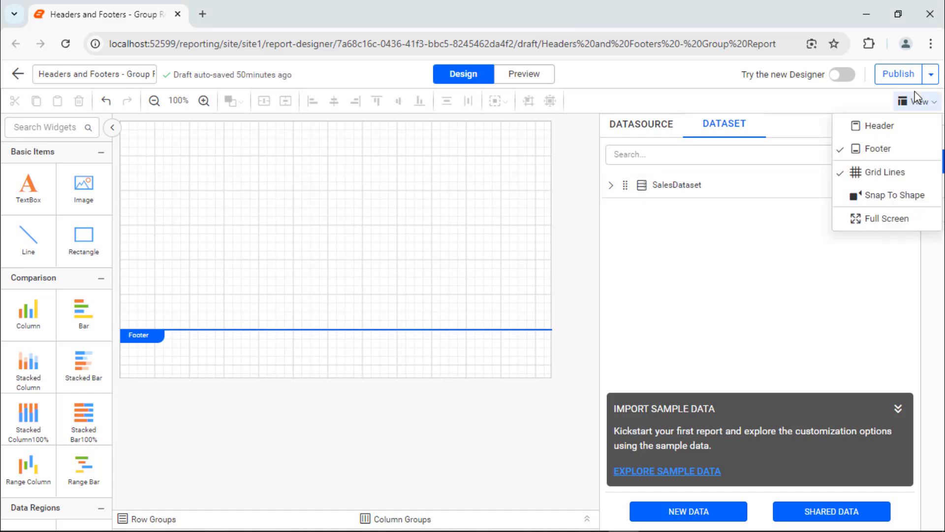
{"action": "left_click", "coordinate": [894, 126]}
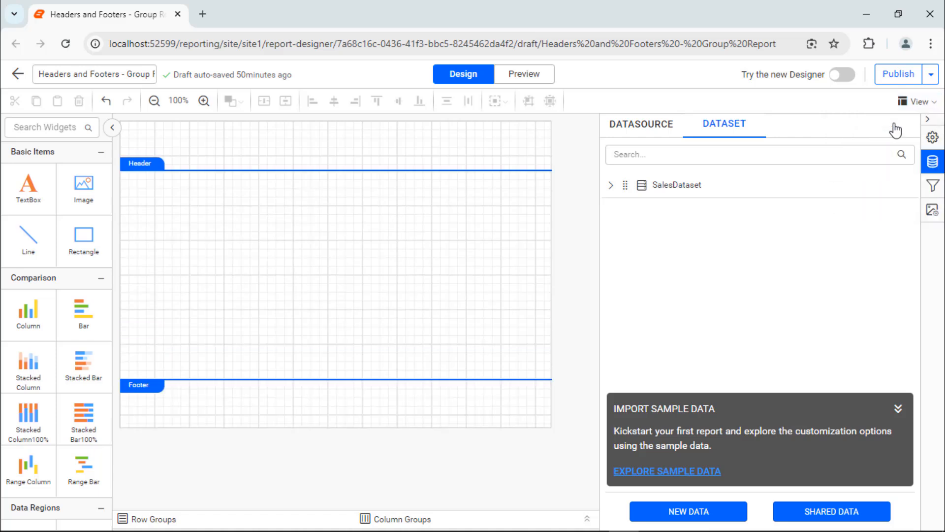
{"action": "left_click_drag", "start_coordinate": [84, 236], "coordinate": [124, 130]}
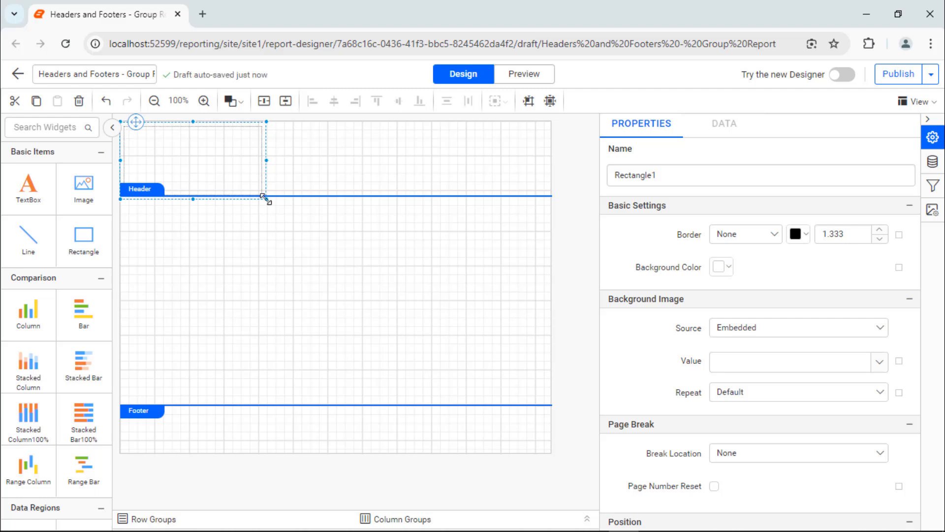
{"action": "left_click_drag", "start_coordinate": [267, 199], "coordinate": [539, 168]}
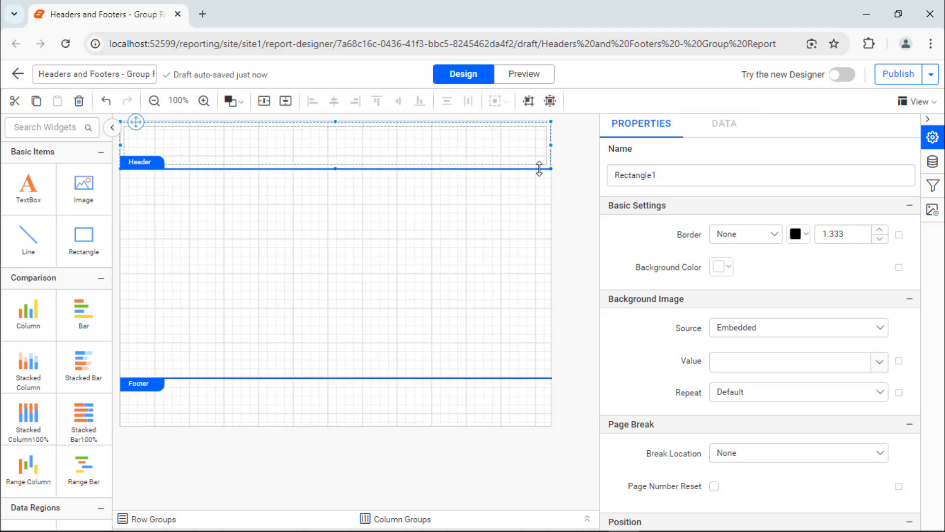
Step: Set the header rectangle's background color to dark gray
{"action": "left_click", "coordinate": [722, 266]}
{"action": "left_click", "coordinate": [756, 337]}
{"action": "left_click", "coordinate": [795, 460]}
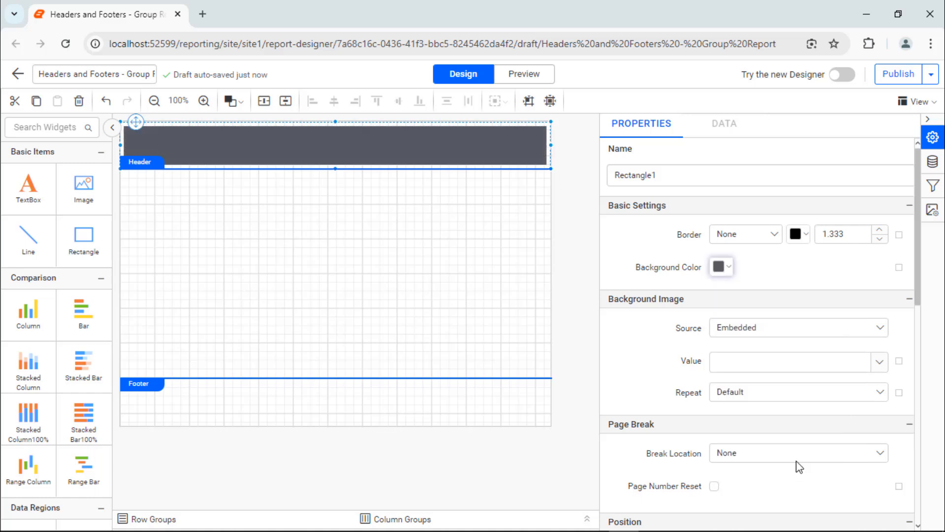
Step: Place a text box inside the header rectangle, widen it to over half the header and enter "Sales by Product"
{"action": "left_click_drag", "start_coordinate": [28, 187], "coordinate": [127, 138]}
{"action": "left_click_drag", "start_coordinate": [267, 148], "coordinate": [379, 148]}
{"action": "type", "text": "Sales by "}
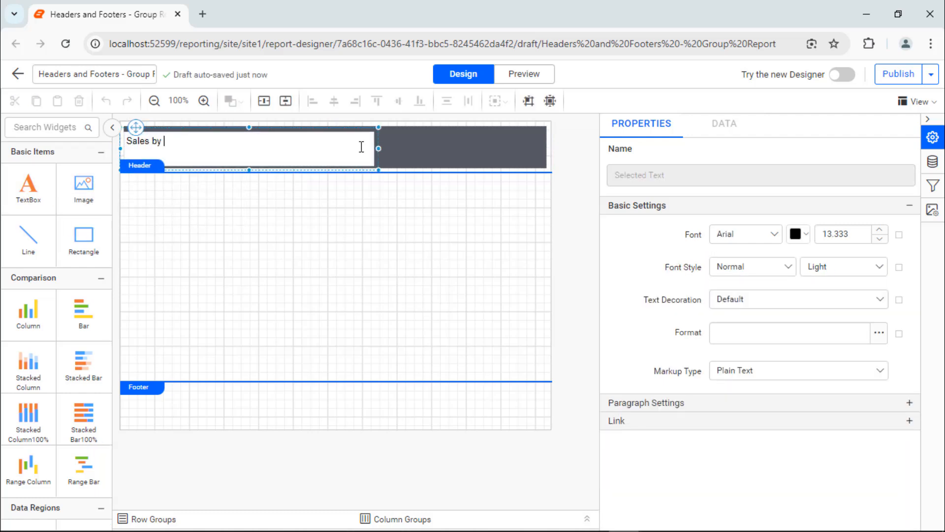
{"action": "type", "text": "Product"}
{"action": "left_click", "coordinate": [368, 143]}
{"action": "left_click", "coordinate": [359, 143]}
Step: Set the "Sales by Product" title's font to Segoe UI and its font color to white
{"action": "left_click", "coordinate": [773, 235]}
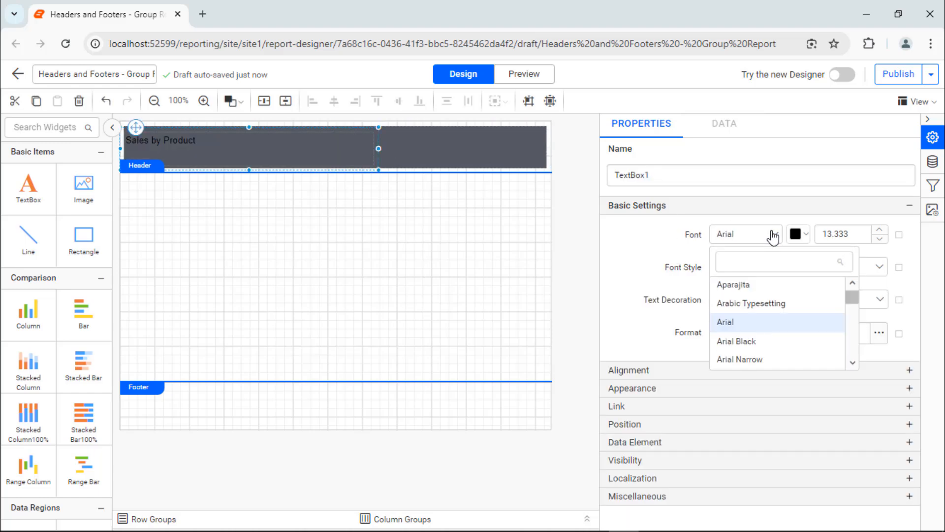
{"action": "type", "text": "Sego"}
{"action": "left_click", "coordinate": [776, 339]}
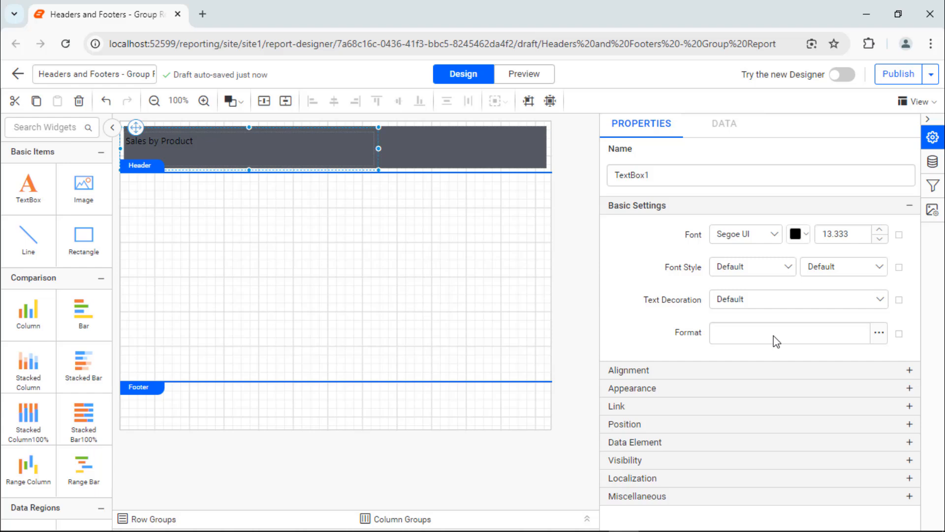
{"action": "left_click", "coordinate": [800, 234]}
{"action": "left_click", "coordinate": [803, 264]}
{"action": "left_click", "coordinate": [870, 429]}
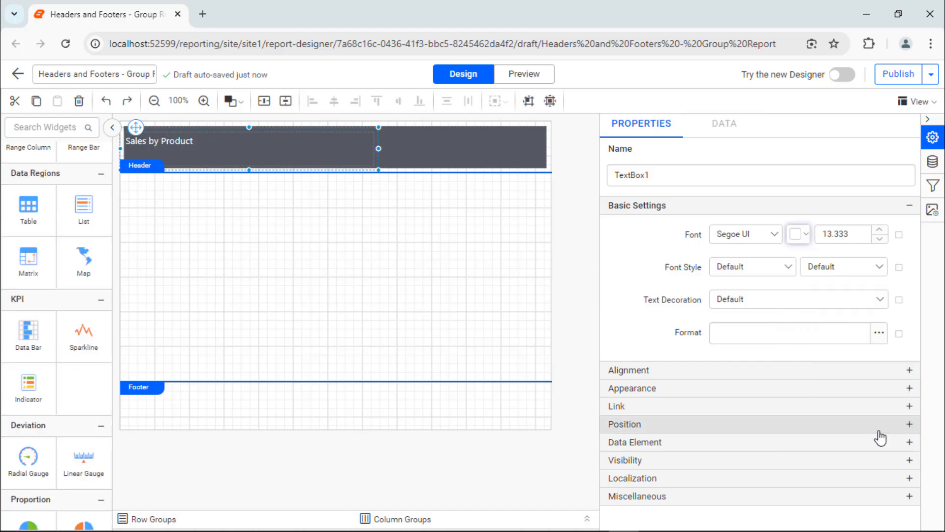
Step: Set the title's font size to 18.333 and its font weight to Bold
{"action": "double_click", "coordinate": [858, 237]}
{"action": "type", "text": "18.333"}
{"action": "left_click", "coordinate": [861, 255]}
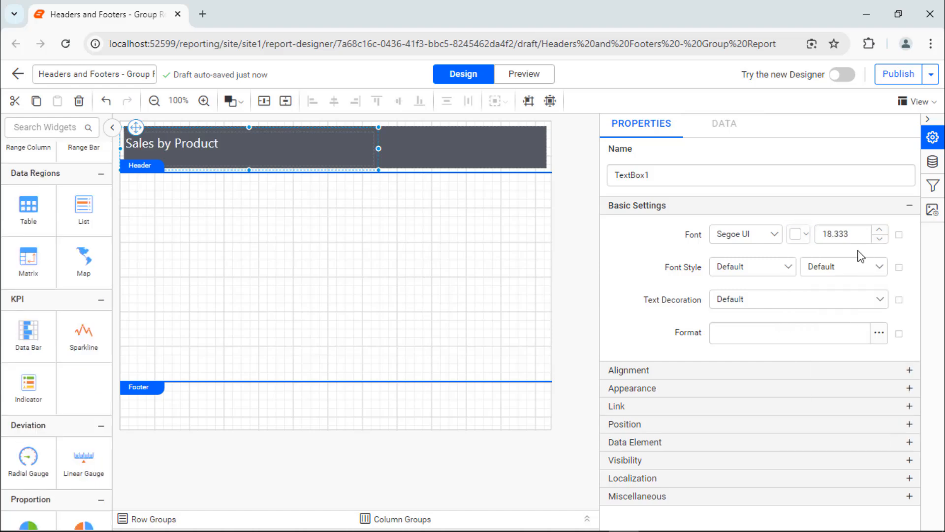
{"action": "left_click", "coordinate": [863, 269]}
{"action": "left_click", "coordinate": [864, 335]}
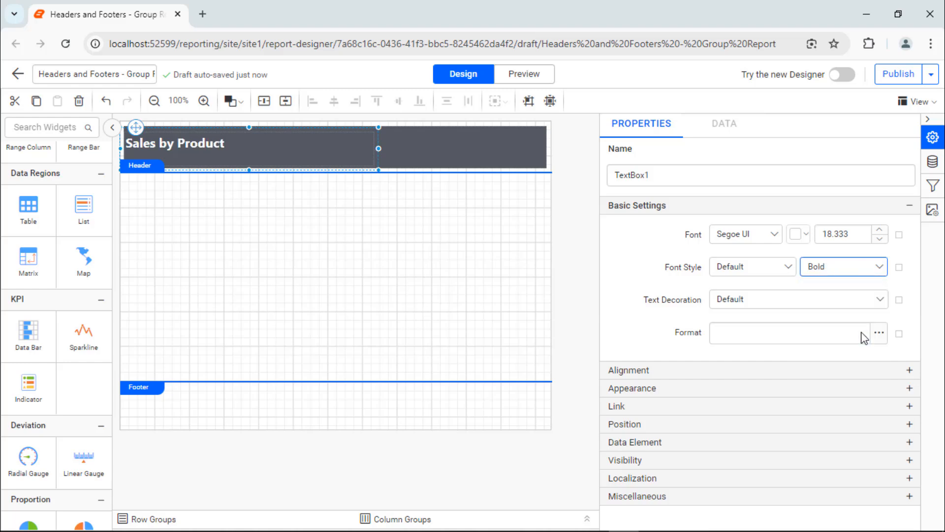
Step: Set the title text box's vertical alignment to Middle
{"action": "left_click", "coordinate": [858, 371]}
{"action": "left_click", "coordinate": [865, 431]}
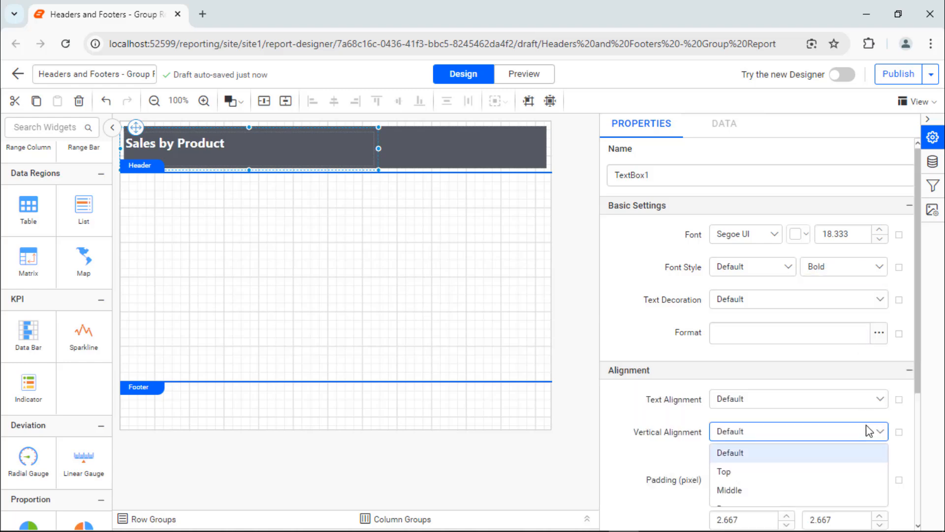
{"action": "left_click", "coordinate": [864, 487]}
Step: Adjust the header rectangle and title text box so the rectangle fills the header and the text box fits within it
{"action": "left_click", "coordinate": [368, 129]}
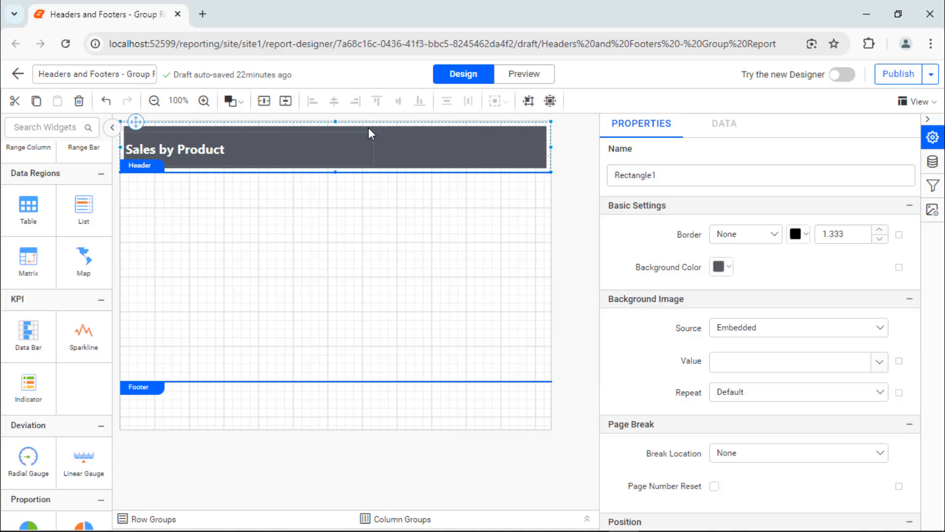
{"action": "left_click_drag", "start_coordinate": [335, 171], "coordinate": [336, 170]}
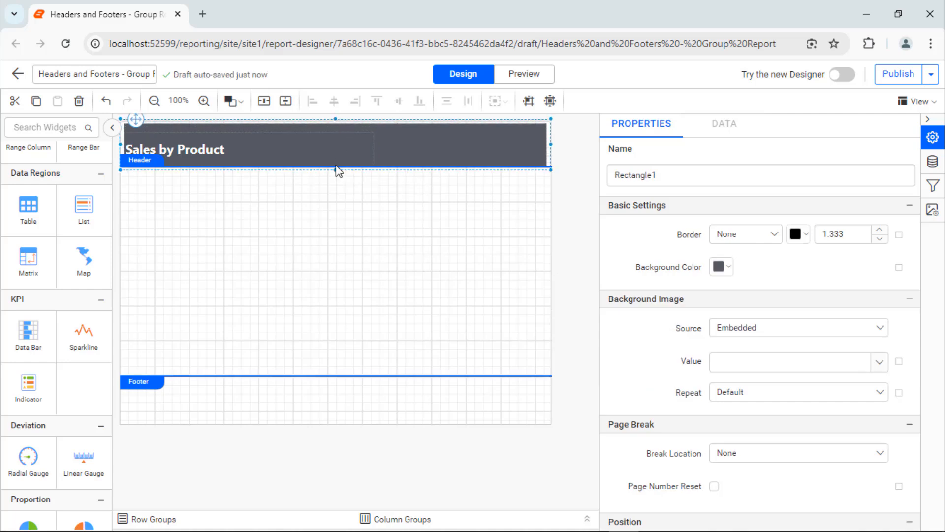
{"action": "left_click", "coordinate": [129, 148]}
{"action": "left_click_drag", "start_coordinate": [249, 127], "coordinate": [249, 122]}
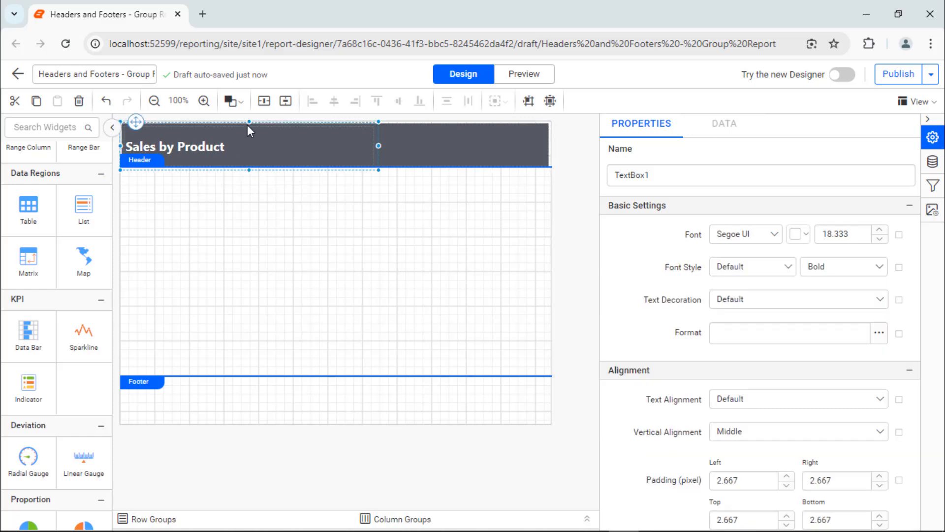
{"action": "left_click_drag", "start_coordinate": [249, 170], "coordinate": [249, 160]}
{"action": "left_click_drag", "start_coordinate": [248, 122], "coordinate": [248, 127]}
{"action": "left_click_drag", "start_coordinate": [249, 160], "coordinate": [249, 165]}
{"action": "left_click", "coordinate": [253, 164]}
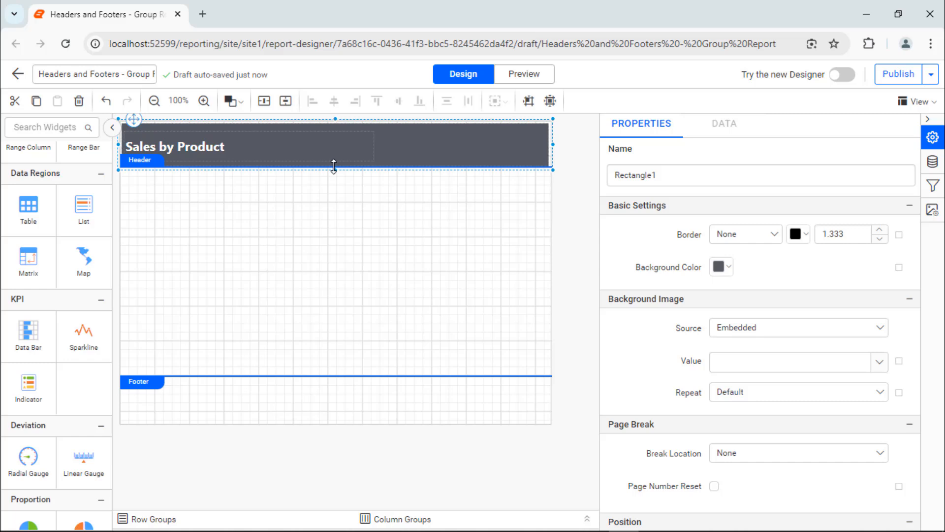
{"action": "left_click", "coordinate": [169, 295]}
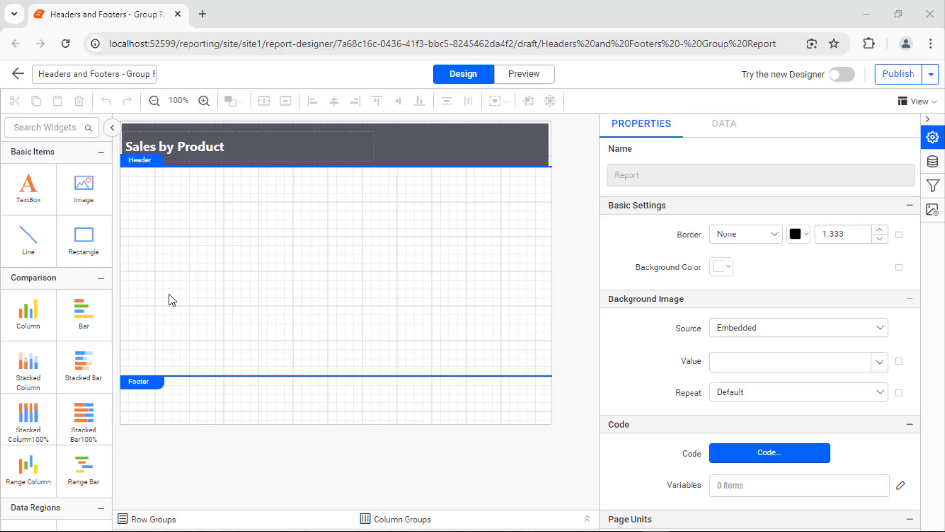
Step: Insert a table in the report body just below the header and set its first header cell to "Product Name"
{"action": "scroll", "coordinate": [54, 443], "scroll_direction": "down", "scroll_amount": 4}
{"action": "left_click_drag", "start_coordinate": [28, 345], "coordinate": [124, 178]}
{"action": "left_click", "coordinate": [127, 182]}
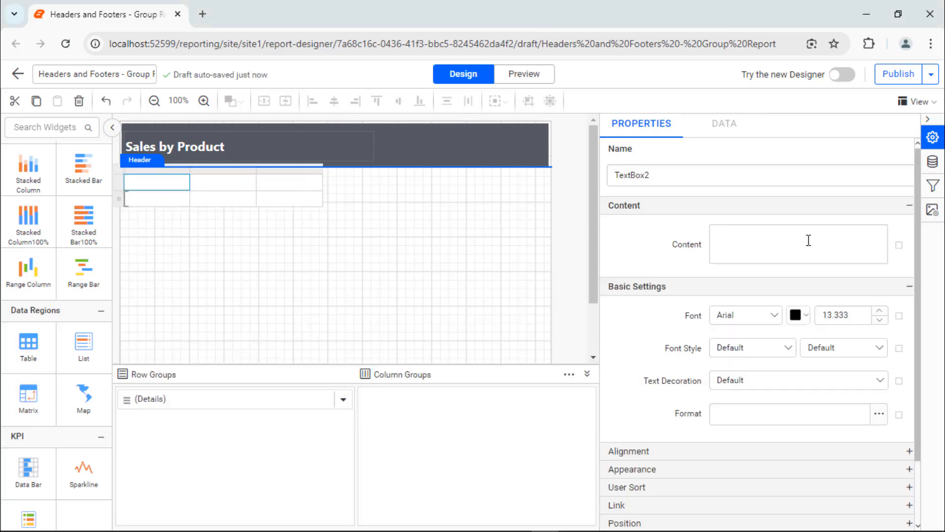
{"action": "left_click", "coordinate": [809, 240]}
{"action": "type", "text": "Product Name"}
{"action": "left_click", "coordinate": [817, 273]}
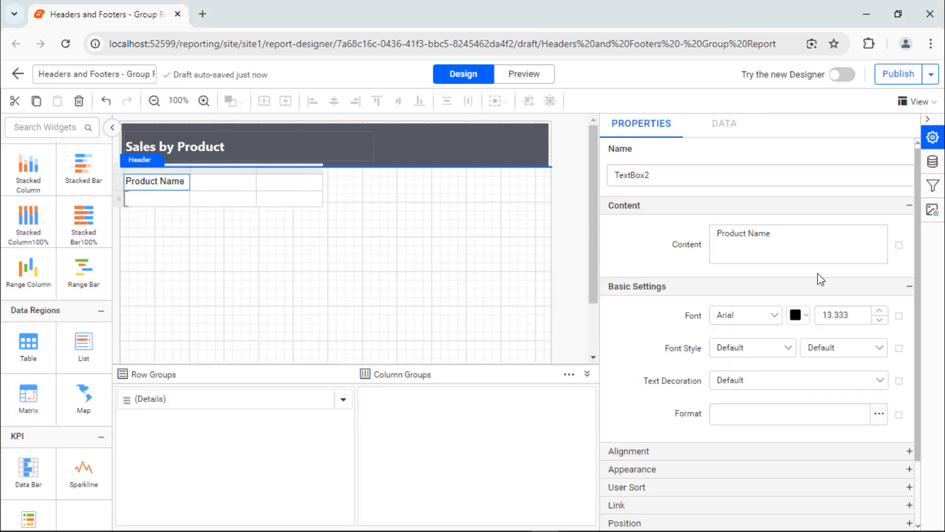
Step: Set the table's second header cell to "Order Quarter"
{"action": "left_click", "coordinate": [235, 185]}
{"action": "left_click", "coordinate": [837, 231]}
{"action": "type", "text": "Order Quarter"}
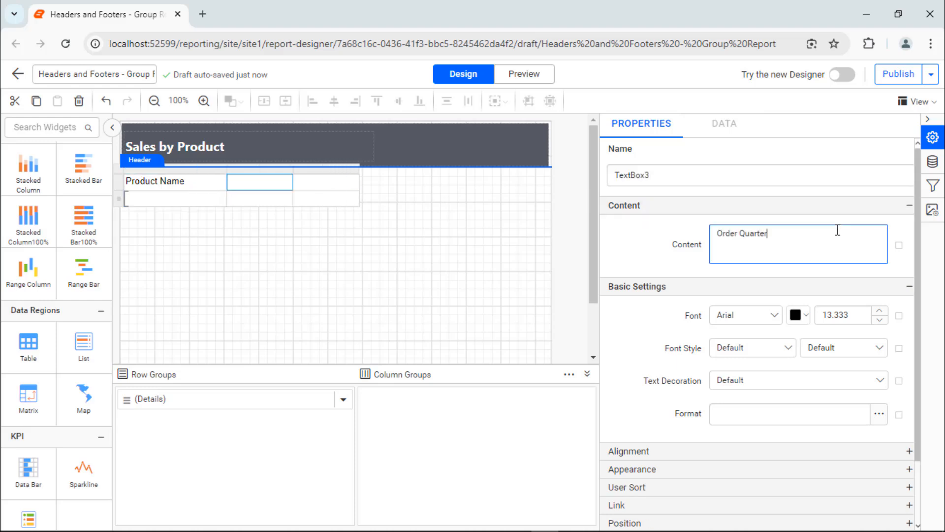
{"action": "left_click", "coordinate": [741, 269]}
Step: Set the table's third header cell to "Sales" and widen the column
{"action": "left_click", "coordinate": [302, 181]}
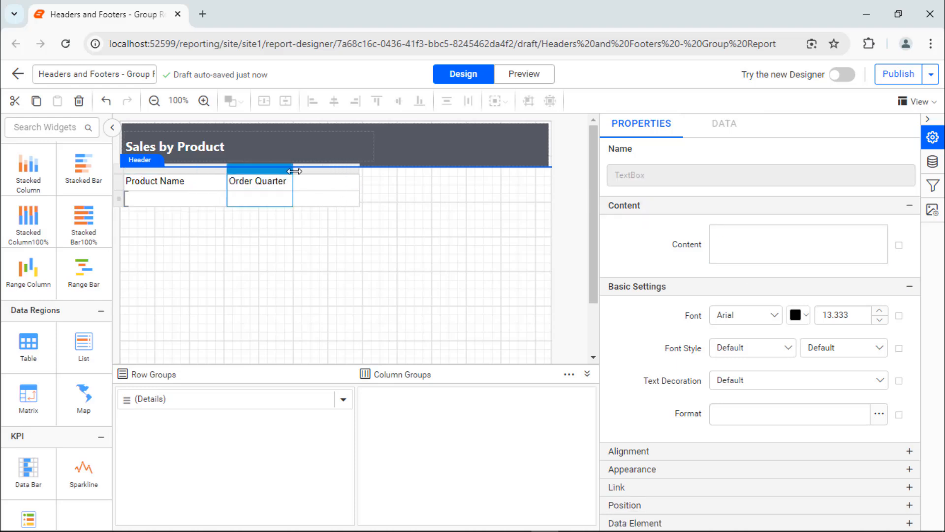
{"action": "left_click", "coordinate": [823, 251]}
{"action": "type", "text": "Sales"}
{"action": "left_click", "coordinate": [670, 252]}
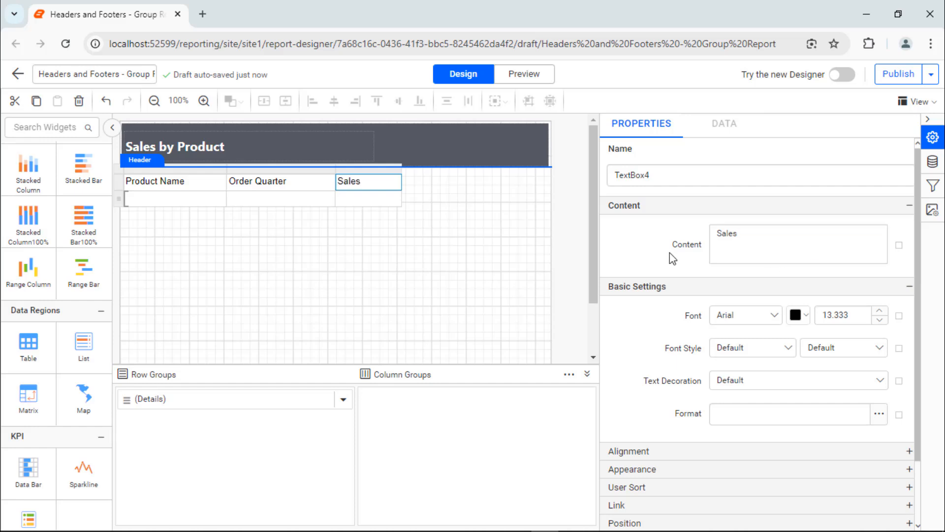
{"action": "left_click_drag", "start_coordinate": [401, 175], "coordinate": [456, 175]}
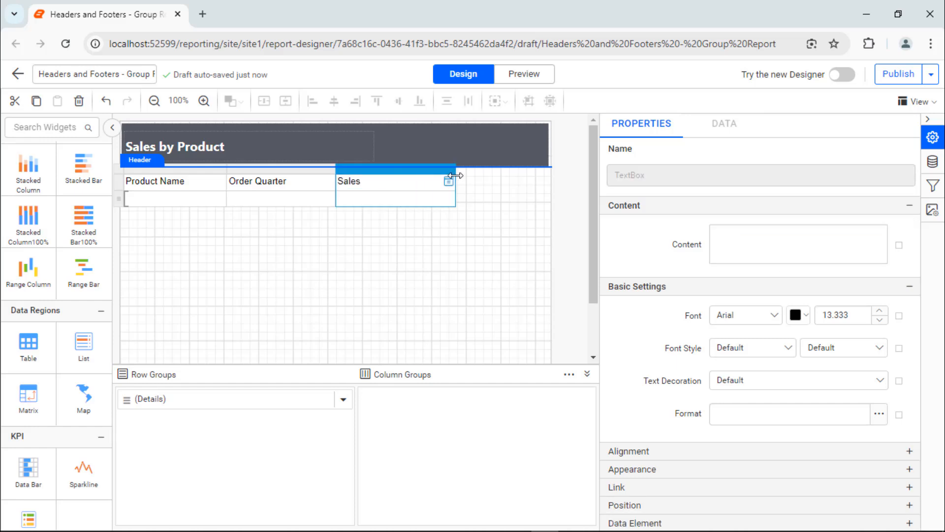
Step: Set the text alignment to Left for the Product Name and Order Quarter header cells and to Right for the Sales header cell
{"action": "left_click", "coordinate": [172, 181]}
{"action": "left_click", "coordinate": [238, 182], "text": "ctrl"}
{"action": "left_click", "coordinate": [635, 450]}
{"action": "left_click", "coordinate": [793, 480]}
{"action": "left_click", "coordinate": [749, 423]}
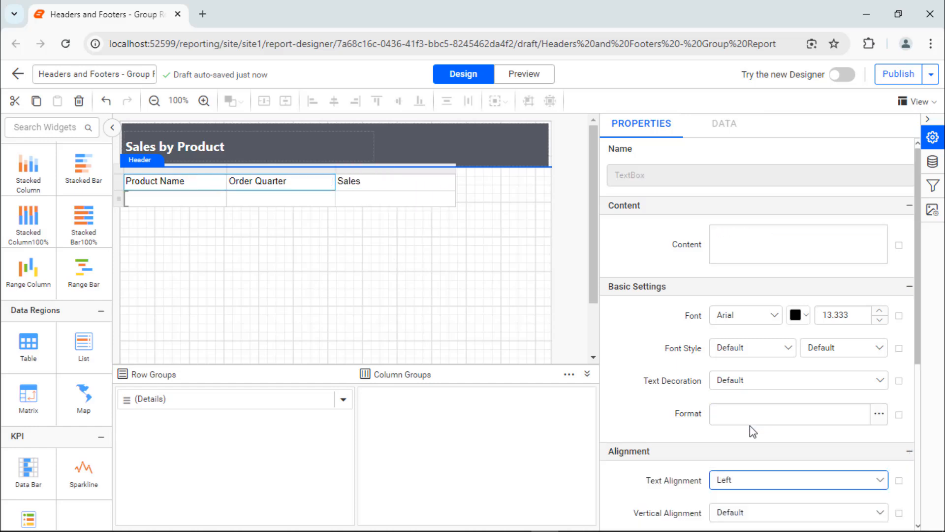
{"action": "left_click", "coordinate": [386, 183]}
{"action": "left_click", "coordinate": [805, 480]}
{"action": "left_click", "coordinate": [805, 456]}
Step: Set the vertical alignment of the whole table header row to Middle
{"action": "left_click", "coordinate": [119, 181]}
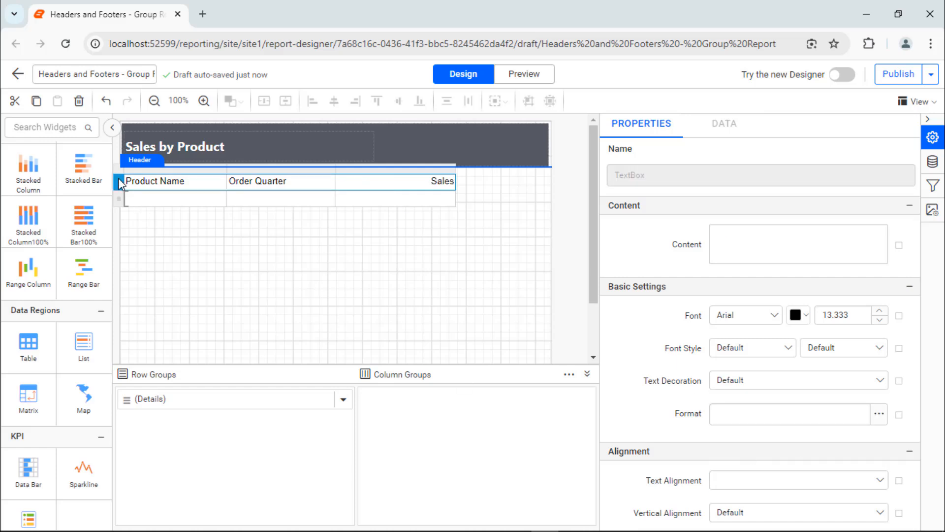
{"action": "left_click", "coordinate": [797, 513]}
{"action": "left_click", "coordinate": [784, 468]}
Step: Assign the SubCat, OrderQtr and Sales fields to the detail cells under Product Name, Order Quarter and Sales
{"action": "left_click", "coordinate": [220, 198]}
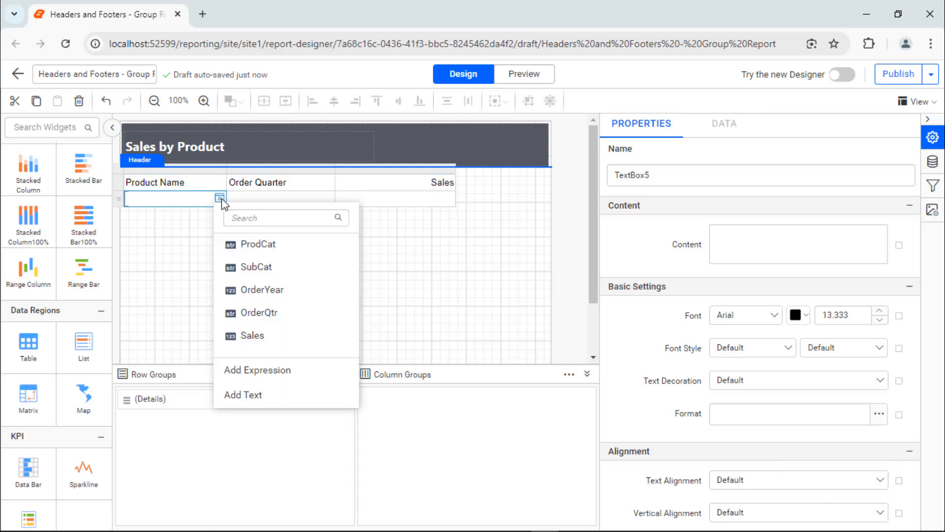
{"action": "left_click", "coordinate": [256, 266]}
{"action": "left_click", "coordinate": [324, 202]}
{"action": "left_click", "coordinate": [326, 198]}
{"action": "left_click", "coordinate": [355, 312]}
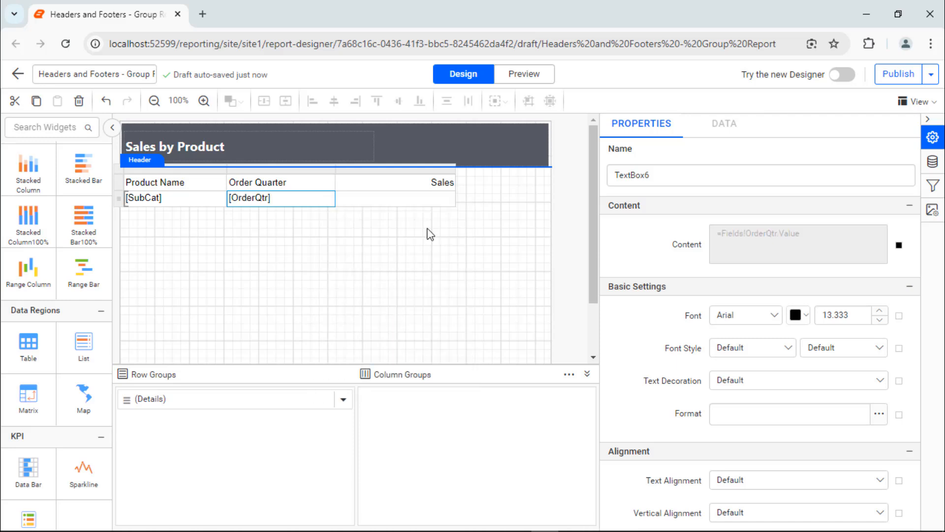
{"action": "left_click", "coordinate": [449, 198]}
{"action": "left_click", "coordinate": [480, 335]}
Step: Set the text alignment to Left for the SubCat and OrderQtr detail cells and to Right for the Sales detail cell
{"action": "left_click", "coordinate": [208, 203]}
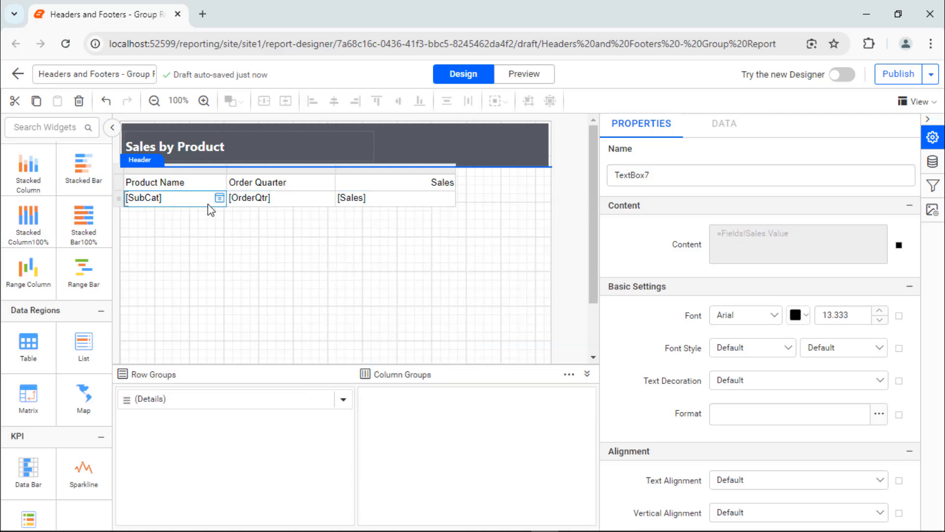
{"action": "left_click", "coordinate": [284, 196], "text": "ctrl"}
{"action": "left_click", "coordinate": [797, 479]}
{"action": "left_click", "coordinate": [724, 420]}
{"action": "left_click", "coordinate": [418, 202]}
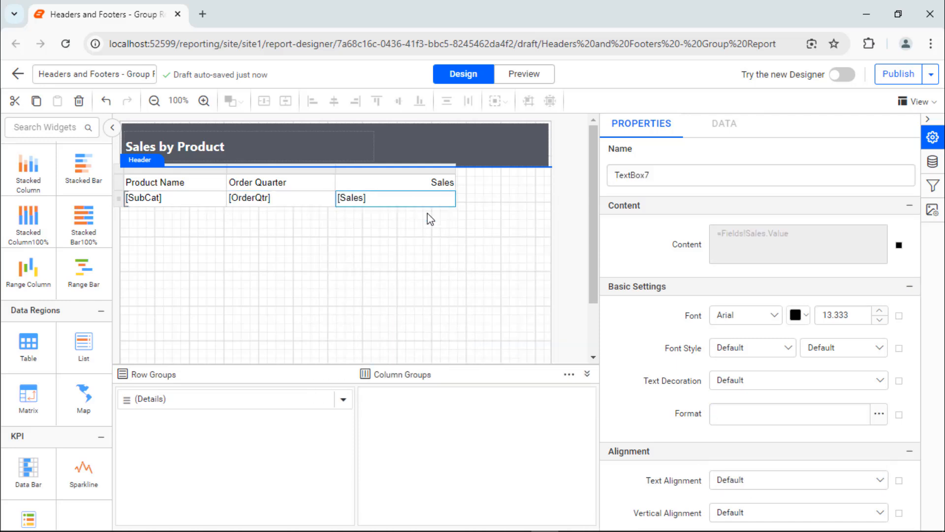
{"action": "left_click", "coordinate": [803, 479]}
{"action": "left_click", "coordinate": [784, 455]}
Step: Set the vertical alignment of the whole detail row to Middle
{"action": "left_click", "coordinate": [120, 199]}
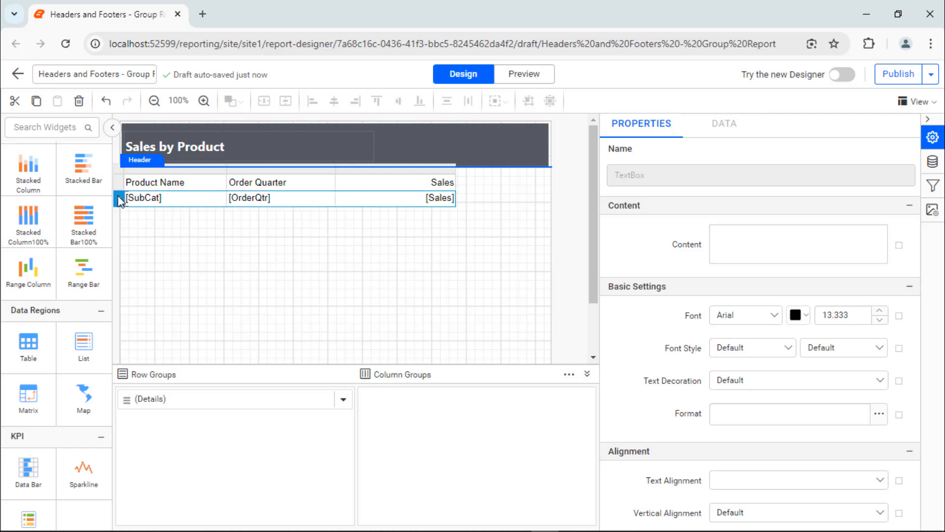
{"action": "left_click", "coordinate": [798, 512]}
{"action": "left_click", "coordinate": [762, 476]}
{"action": "left_click", "coordinate": [172, 238]}
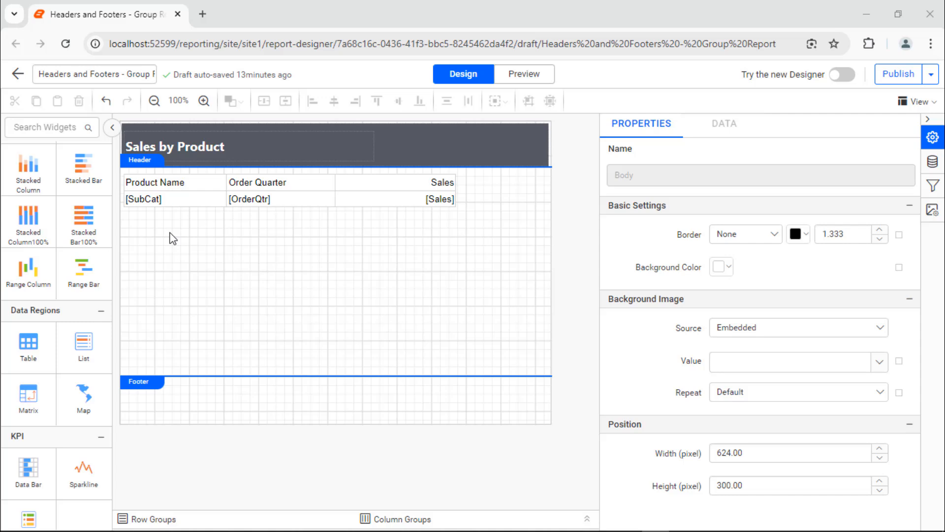
Step: Add a parent group to the table's Details row group, grouped by ProdCat, with a header and a footer
{"action": "left_click", "coordinate": [172, 202]}
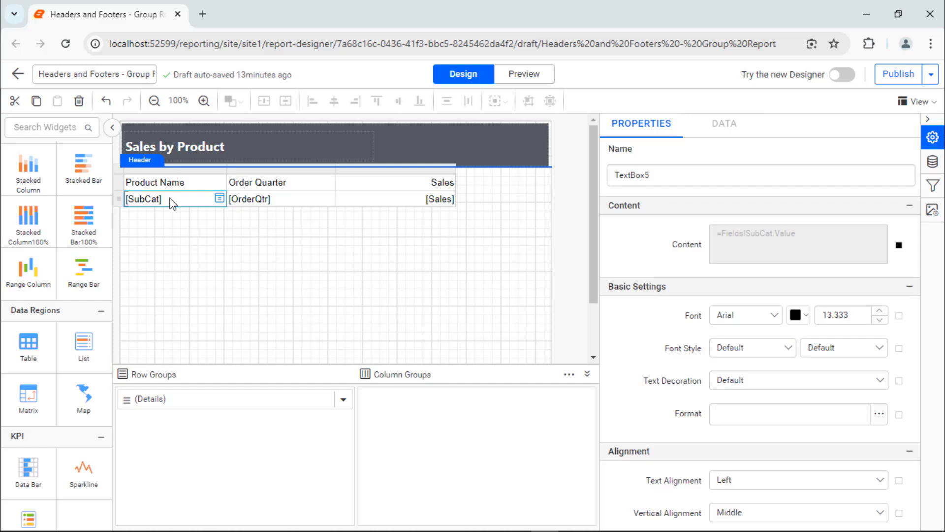
{"action": "left_click", "coordinate": [343, 399]}
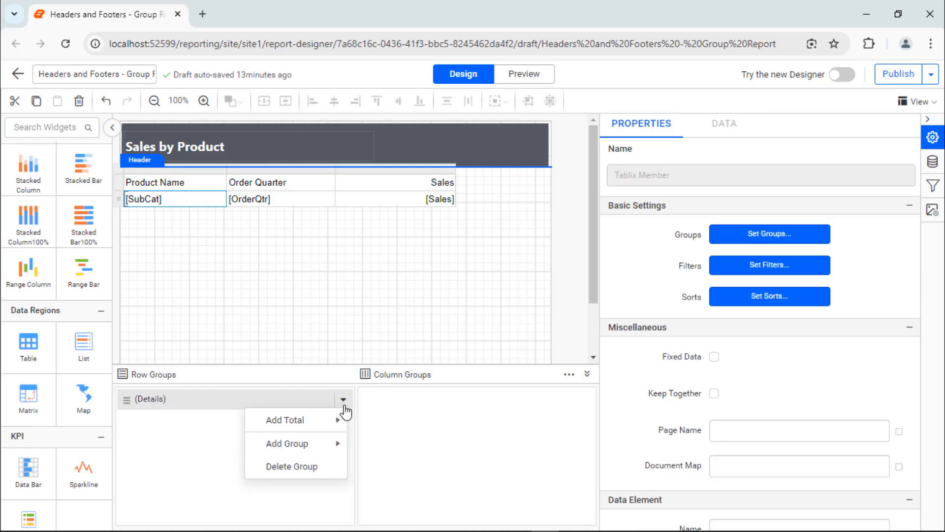
{"action": "mouse_move", "coordinate": [312, 444]}
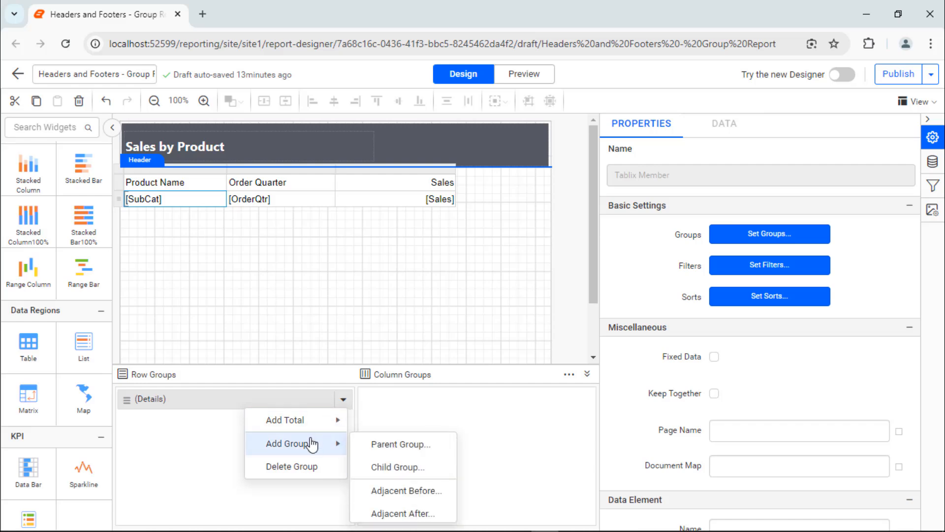
{"action": "left_click", "coordinate": [377, 447]}
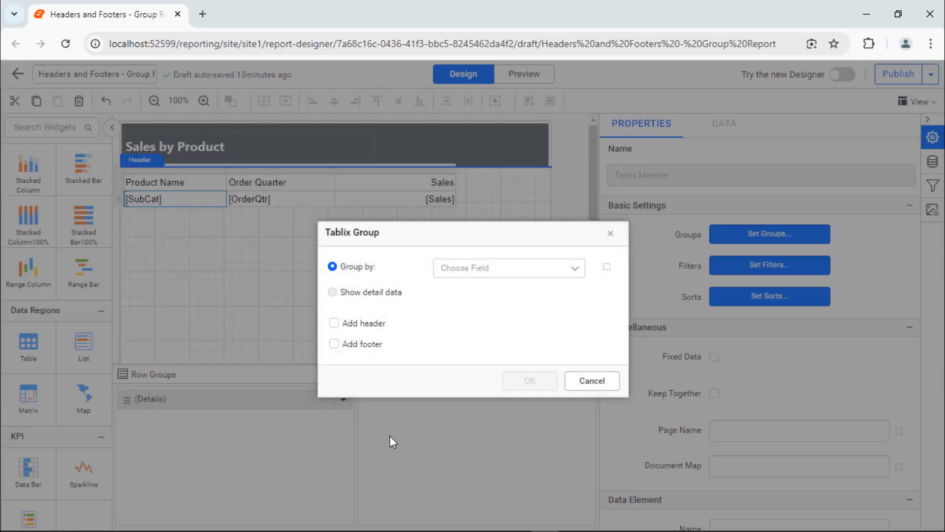
{"action": "left_click", "coordinate": [560, 271]}
{"action": "left_click", "coordinate": [545, 325]}
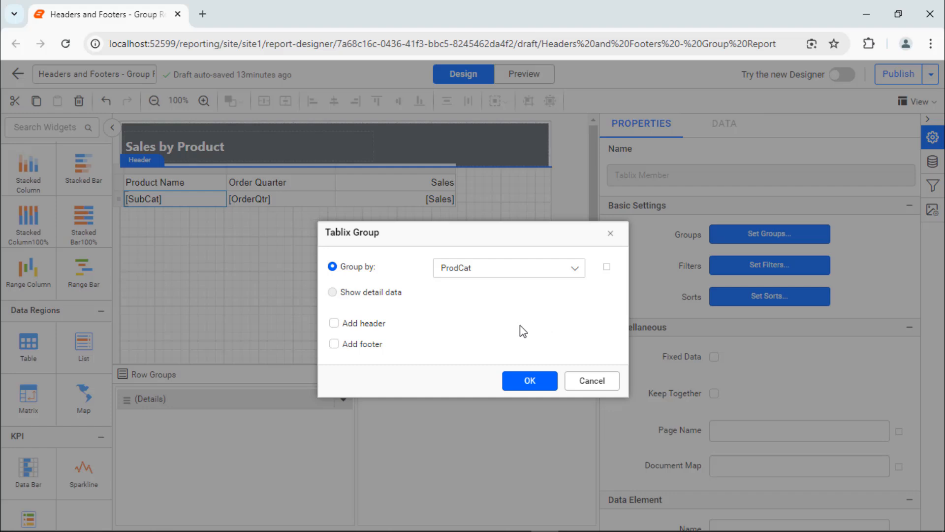
{"action": "left_click", "coordinate": [335, 324]}
{"action": "left_click", "coordinate": [334, 345]}
{"action": "left_click", "coordinate": [520, 382]}
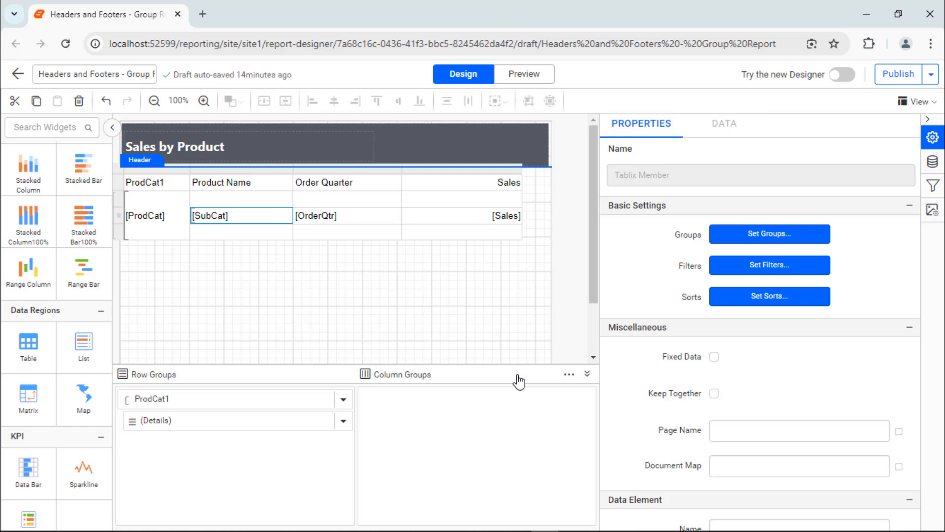
Step: Rename the group column's header cell as "Product Category" and widen the column to fit the text on one line
{"action": "left_click", "coordinate": [144, 183]}
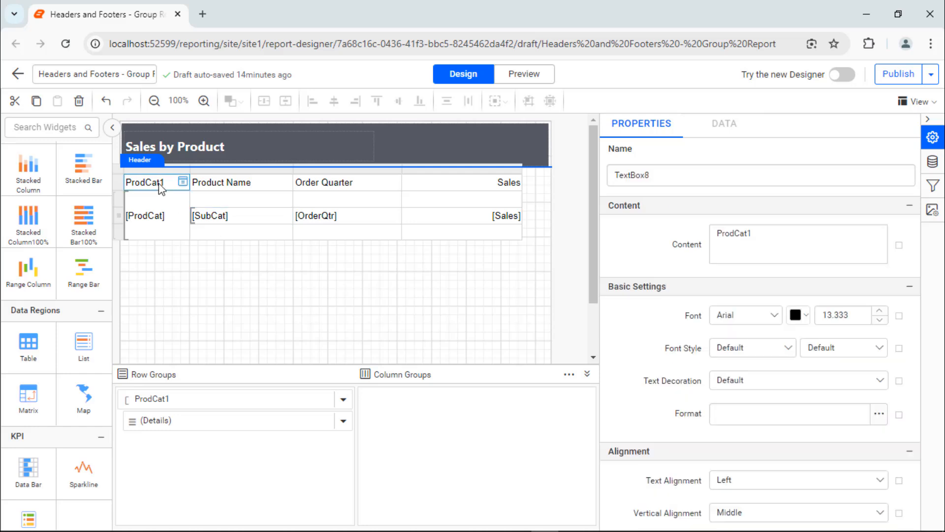
{"action": "double_click", "coordinate": [804, 245]}
{"action": "type", "text": "Product Category"}
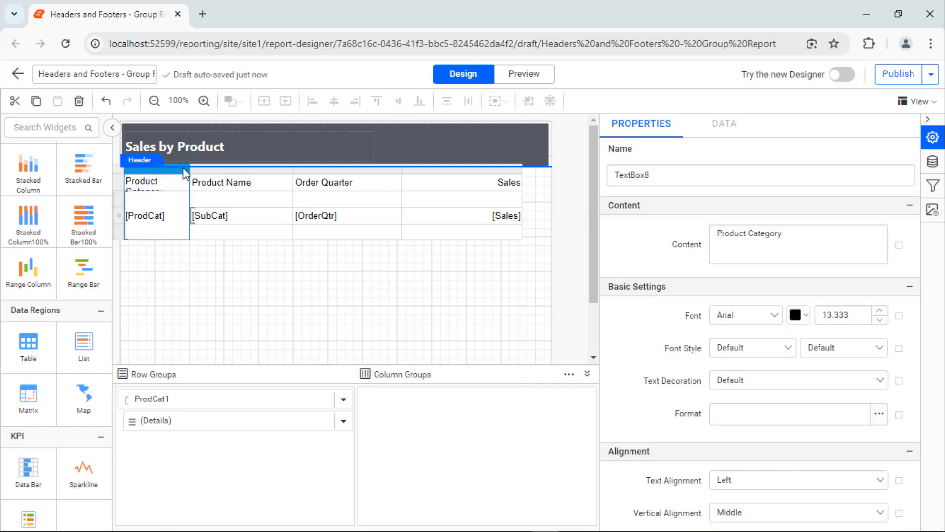
{"action": "left_click_drag", "start_coordinate": [190, 174], "coordinate": [217, 173]}
{"action": "left_click", "coordinate": [303, 252]}
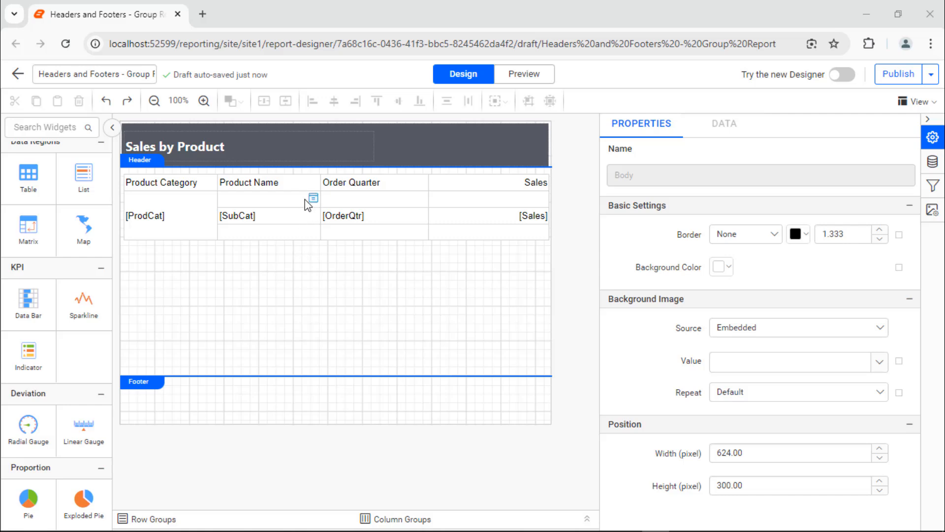
Step: Merge the three empty cells of the group header row above the detail row
{"action": "left_click", "coordinate": [312, 197]}
{"action": "left_click_drag", "start_coordinate": [351, 198], "coordinate": [455, 204]}
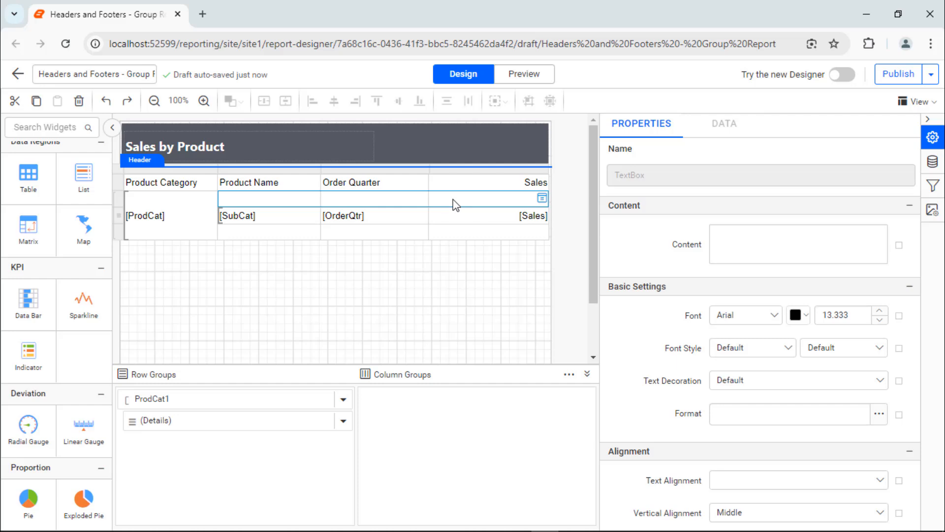
{"action": "right_click", "coordinate": [456, 204]}
{"action": "left_click", "coordinate": [506, 398]}
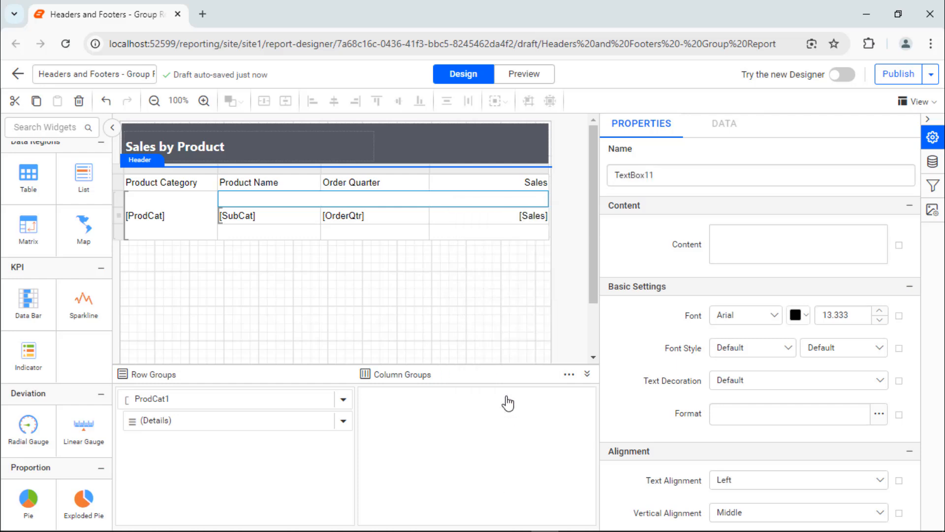
Step: Set the merged group header cell's expression to = "Sales Report of " & Fields!ProdCat.Value & " Category"
{"action": "left_click", "coordinate": [542, 199]}
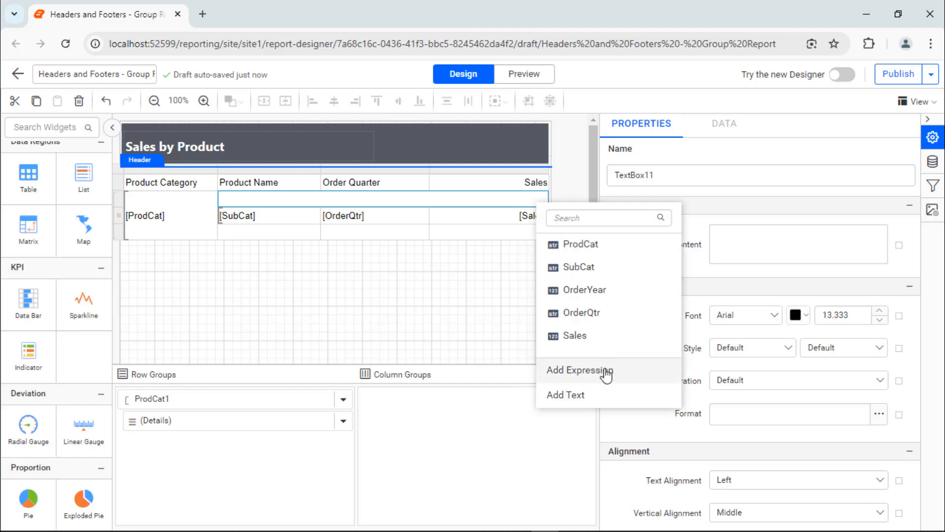
{"action": "left_click", "coordinate": [553, 371]}
{"action": "key", "text": "ctrl+a"}
{"action": "key", "text": "ctrl+v"}
{"action": "left_click", "coordinate": [613, 482]}
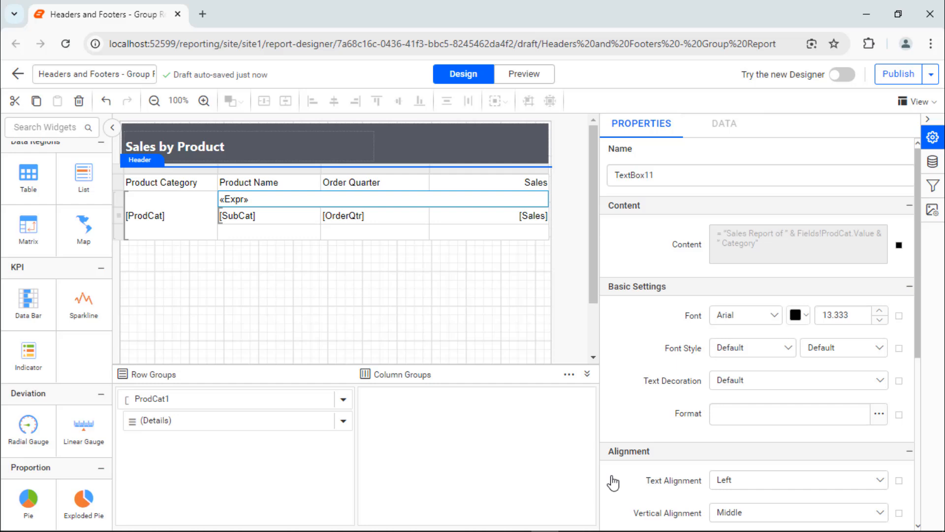
Step: Merge the group footer cells under Product Name and Order Quarter
{"action": "left_click_drag", "start_coordinate": [310, 232], "coordinate": [339, 238]}
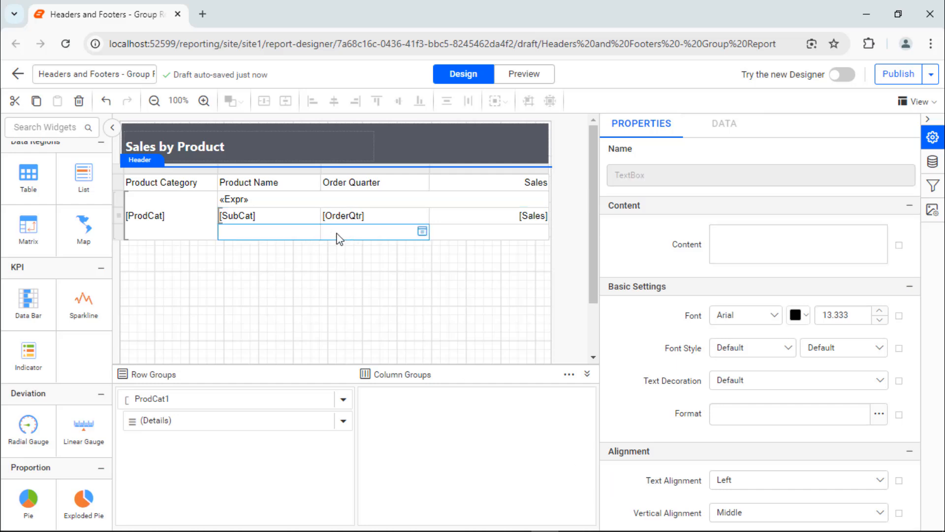
{"action": "right_click", "coordinate": [338, 238]}
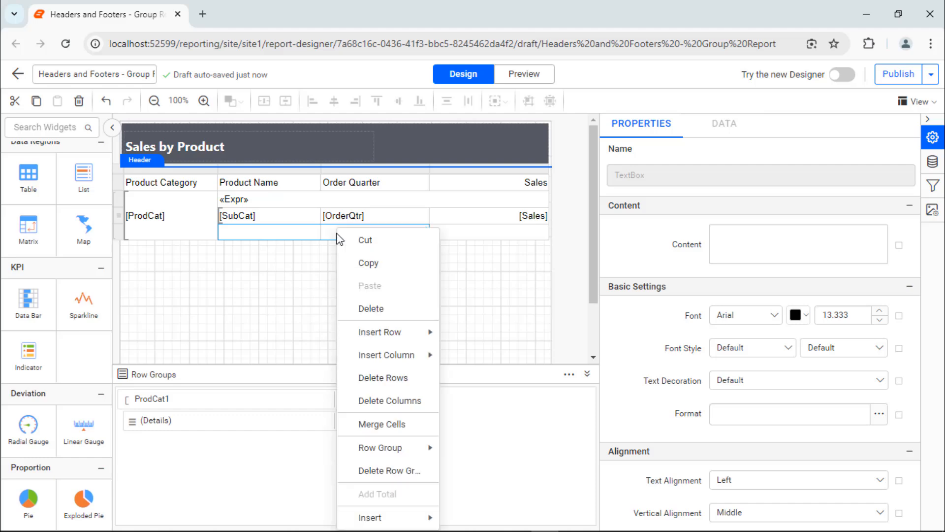
{"action": "left_click", "coordinate": [370, 424]}
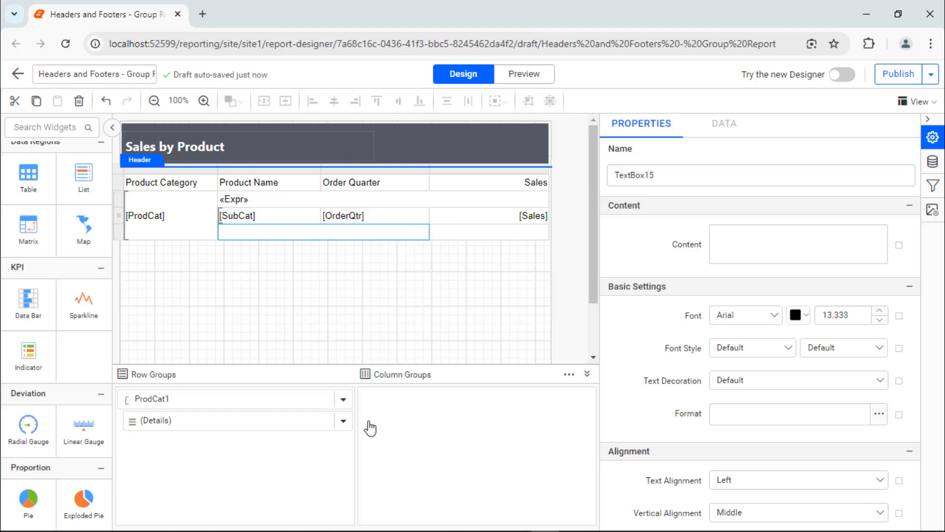
Step: Set the merged group footer cell's expression to = "Total yearly sales of " & Fields!ProdCat.Value
{"action": "left_click", "coordinate": [424, 232]}
{"action": "left_click", "coordinate": [460, 400]}
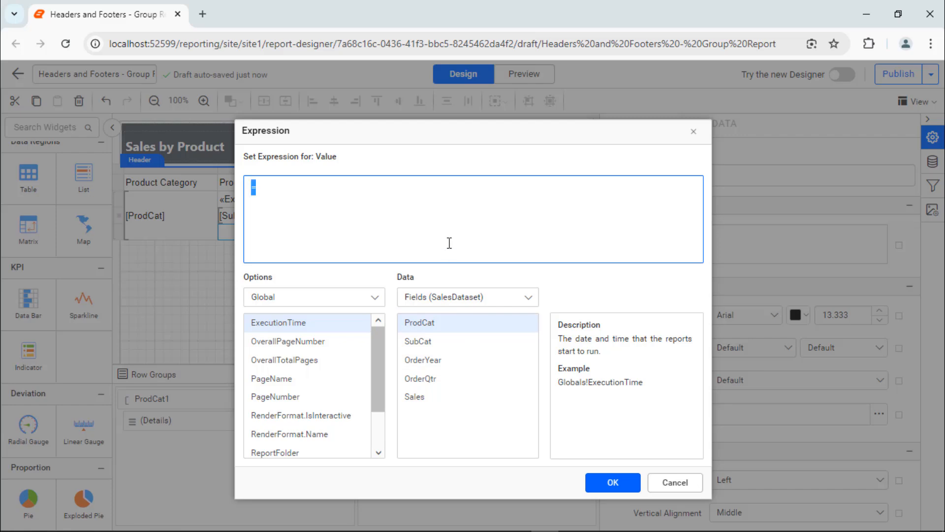
{"action": "key", "text": "ctrl+v"}
{"action": "left_click", "coordinate": [613, 482]}
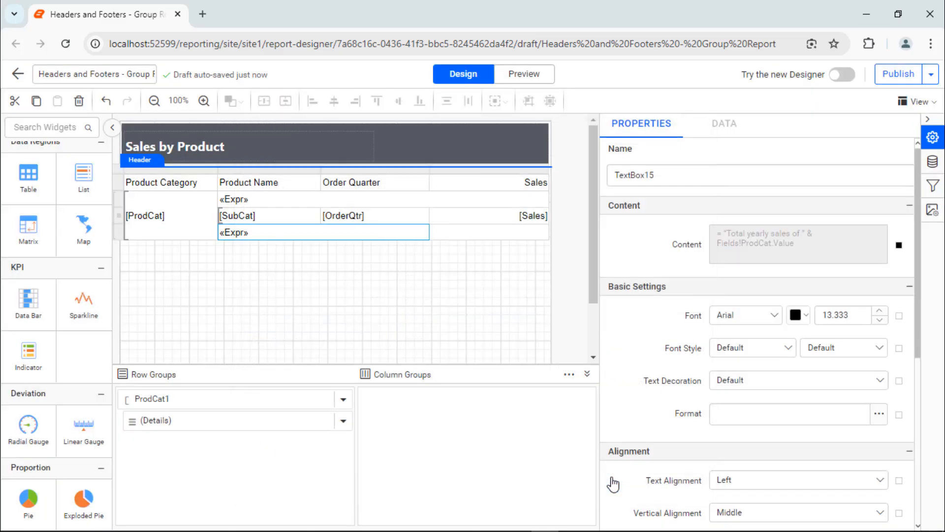
Step: Set the expression of the group footer cell under Sales to =Sum(Fields!Sales.Value)
{"action": "left_click", "coordinate": [528, 293]}
{"action": "left_click", "coordinate": [541, 231]}
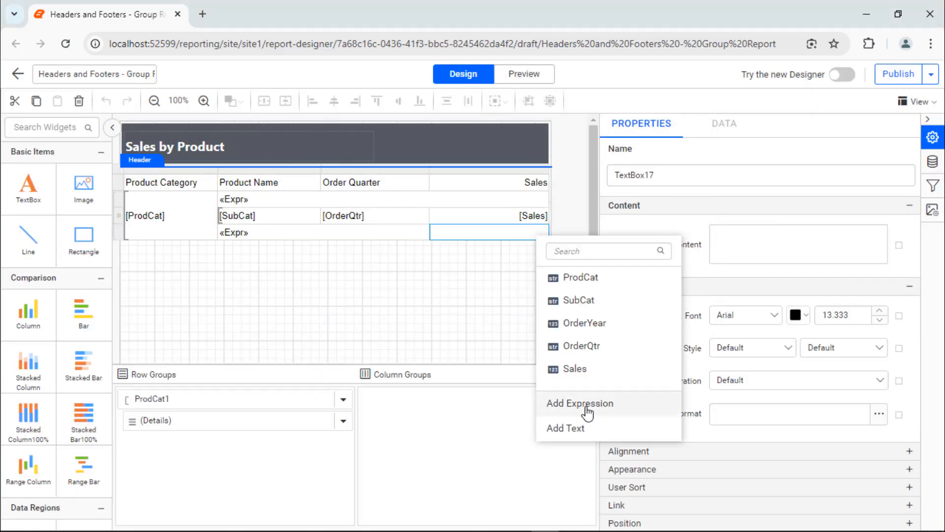
{"action": "left_click", "coordinate": [614, 402]}
{"action": "key", "text": "ctrl+v"}
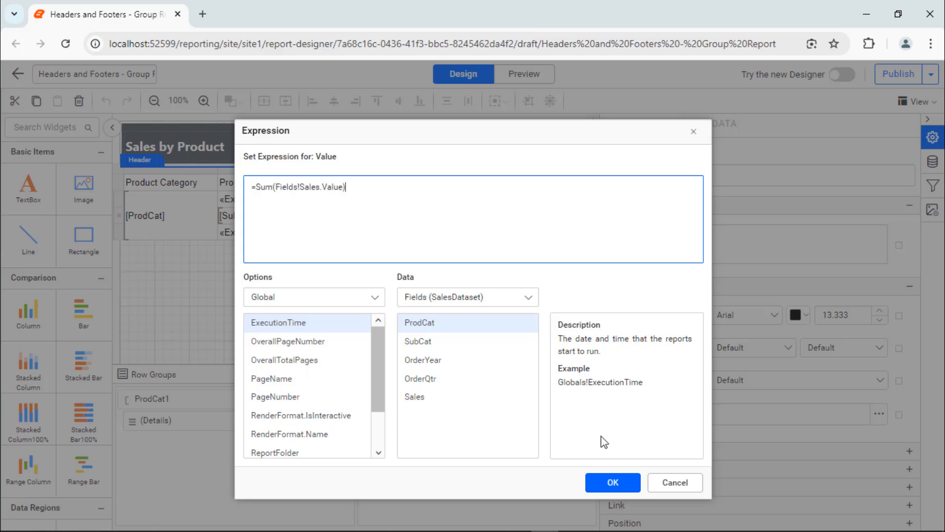
{"action": "left_click", "coordinate": [613, 482]}
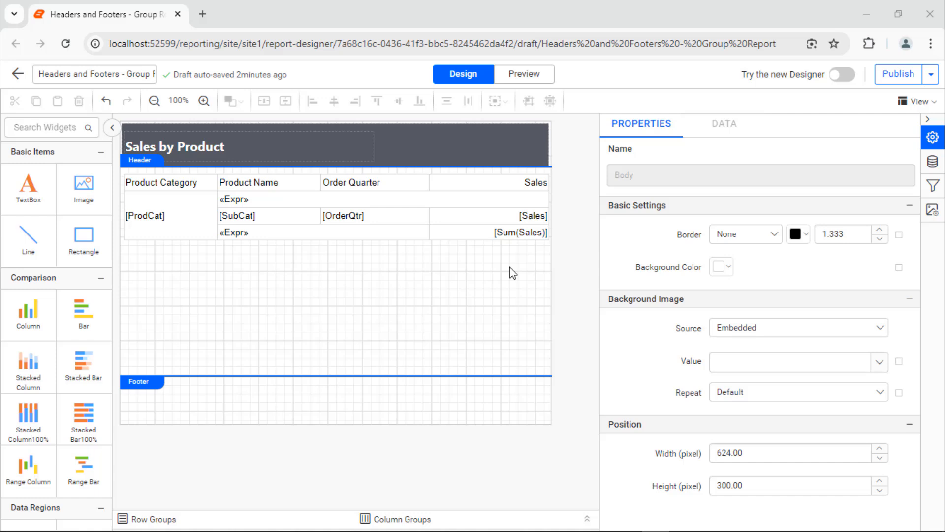
Step: Apply the Currency format to the Sales detail cell and the sales total cell in the group footer
{"action": "left_click", "coordinate": [509, 220]}
{"action": "left_click", "coordinate": [510, 232], "text": "ctrl"}
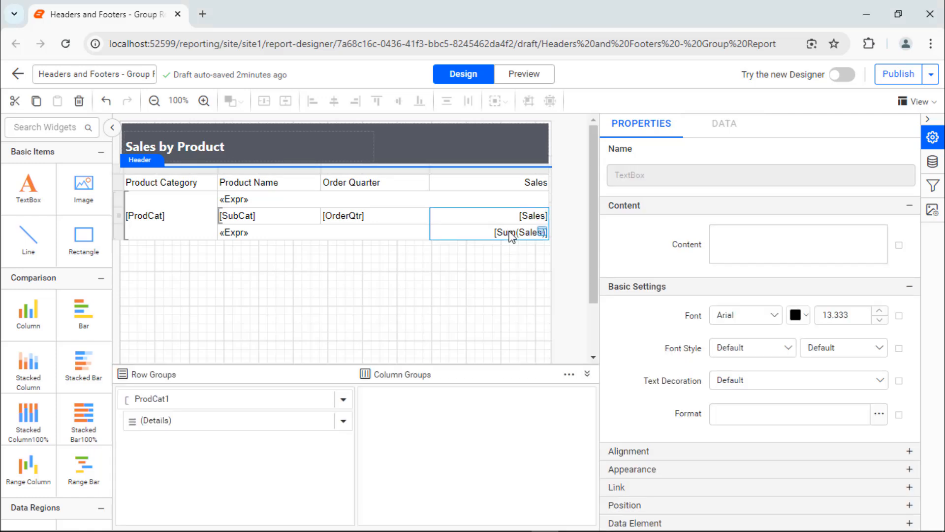
{"action": "left_click", "coordinate": [879, 414]}
{"action": "left_click", "coordinate": [488, 207]}
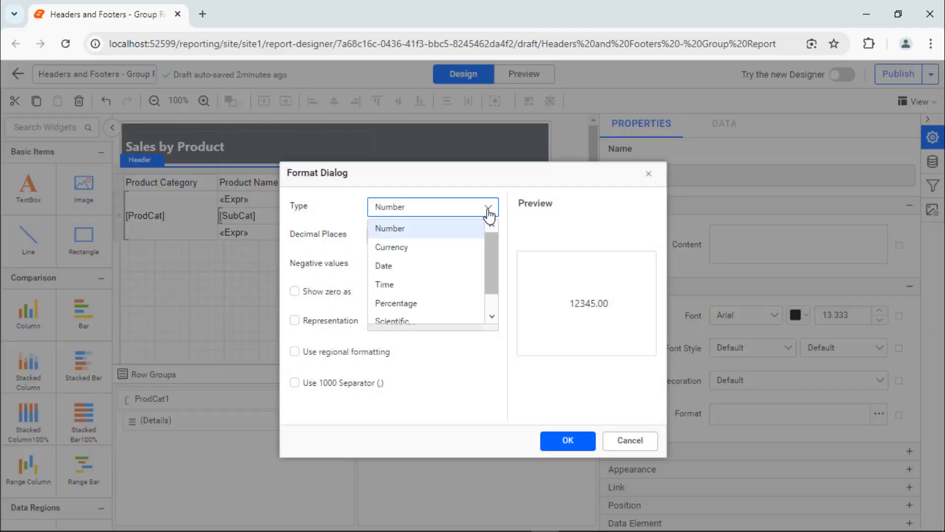
{"action": "left_click", "coordinate": [488, 246]}
{"action": "left_click", "coordinate": [566, 439]}
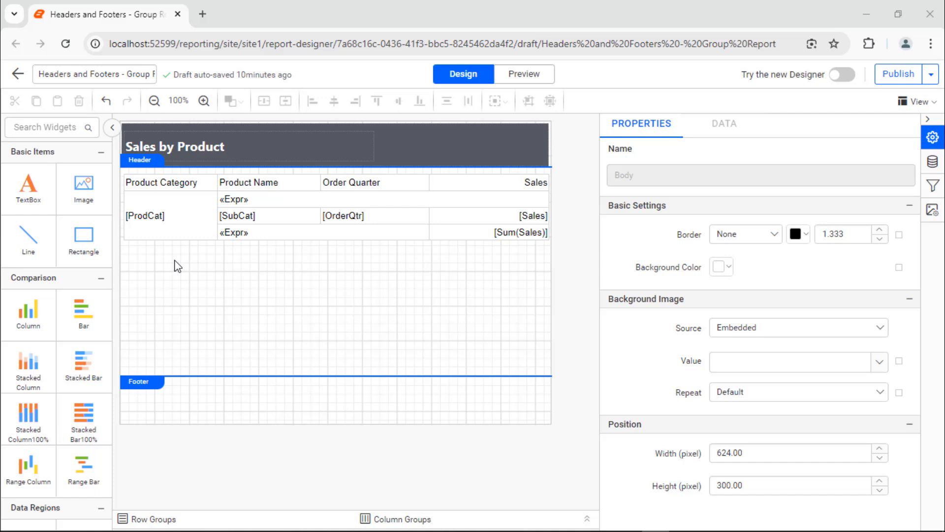
Step: Set the table header row's font to Segoe UI with Bold weight
{"action": "left_click", "coordinate": [119, 182]}
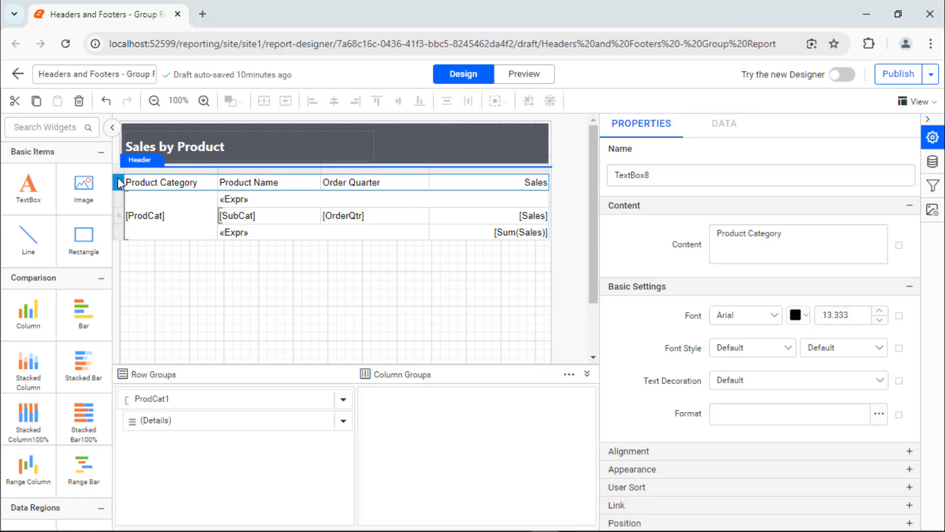
{"action": "left_click", "coordinate": [118, 178]}
{"action": "left_click", "coordinate": [757, 317]}
{"action": "type", "text": "Seg"}
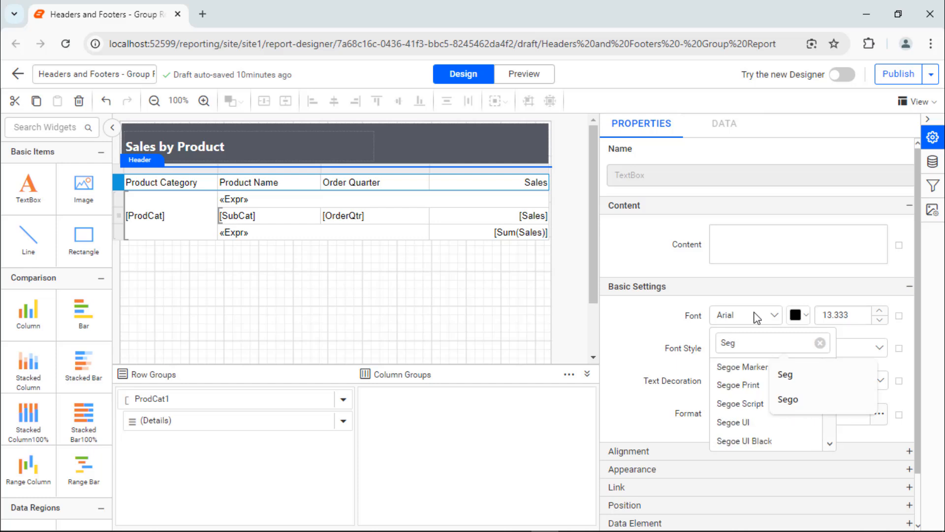
{"action": "left_click", "coordinate": [761, 422]}
{"action": "left_click", "coordinate": [821, 349]}
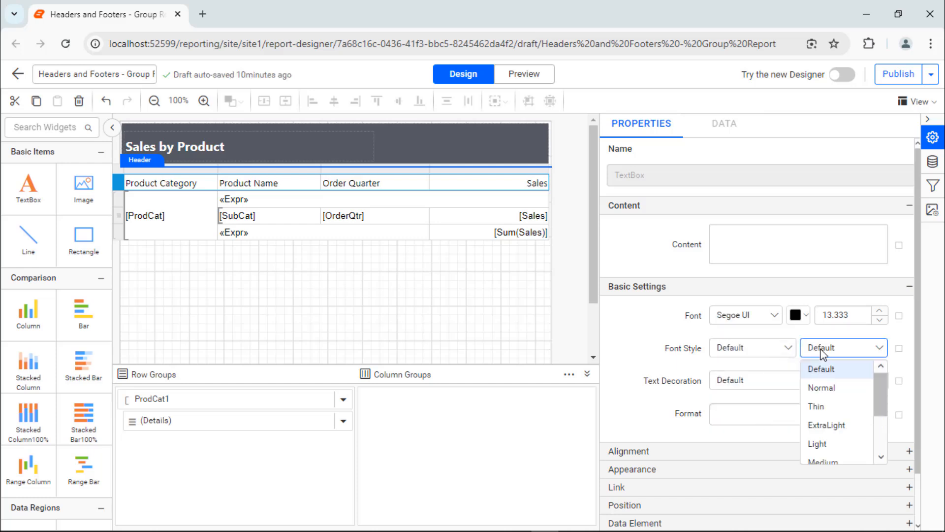
{"action": "scroll", "coordinate": [832, 404], "scroll_direction": "down", "scroll_amount": 2}
{"action": "left_click", "coordinate": [830, 418]}
Step: Give the table header row a dark blue background and white text
{"action": "left_click", "coordinate": [821, 470]}
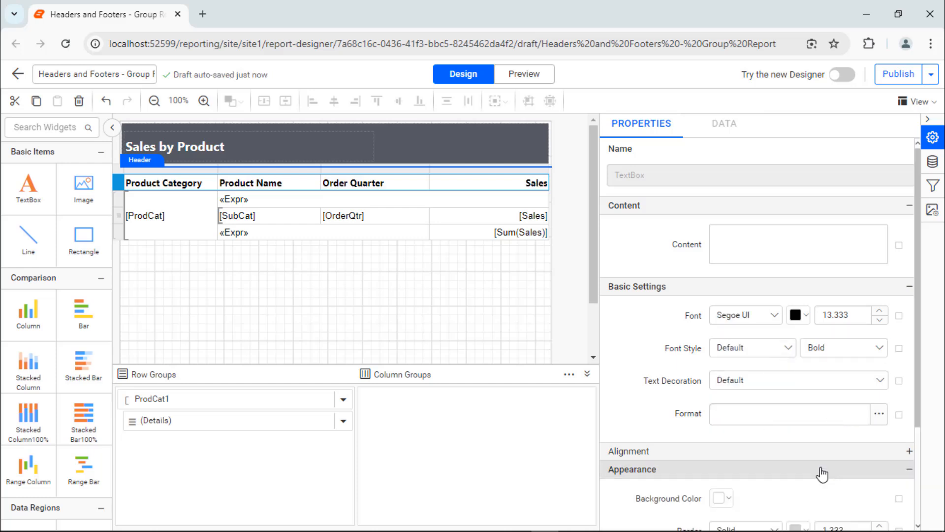
{"action": "left_click", "coordinate": [721, 498]}
{"action": "left_click", "coordinate": [744, 389]}
{"action": "left_click", "coordinate": [792, 463]}
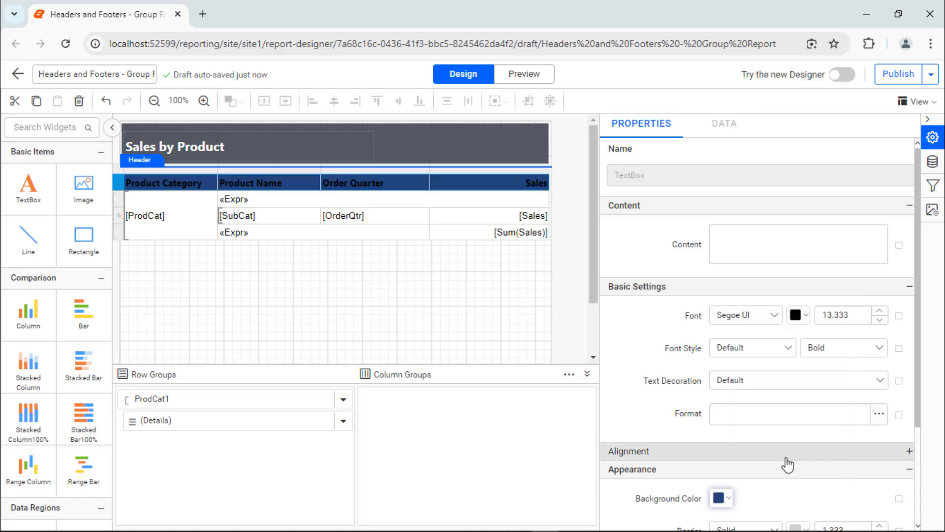
{"action": "left_click", "coordinate": [798, 315]}
{"action": "left_click", "coordinate": [806, 354]}
{"action": "left_click", "coordinate": [872, 509]}
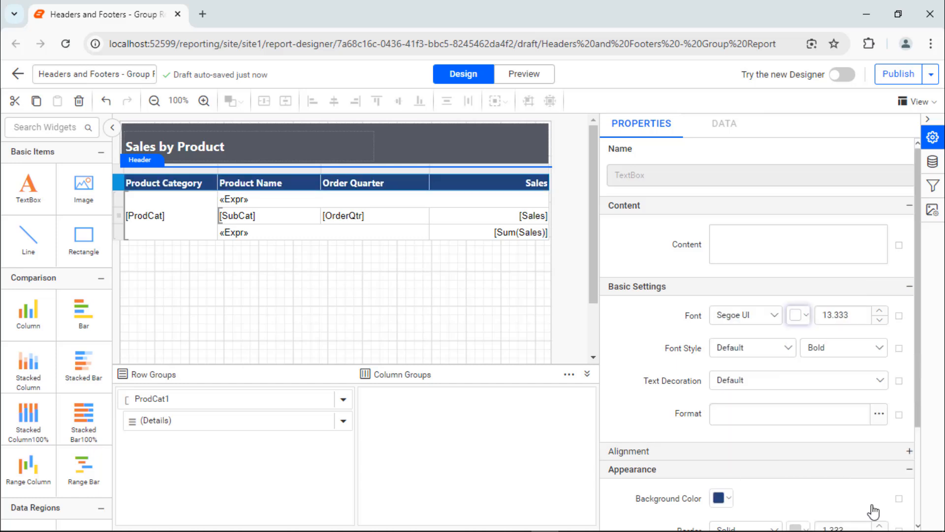
Step: Set the font of all table cells below the header row to Segoe UI
{"action": "left_click", "coordinate": [208, 199]}
{"action": "left_click_drag", "start_coordinate": [208, 199], "coordinate": [483, 236]}
{"action": "left_click", "coordinate": [763, 320]}
{"action": "type", "text": "Seg"}
{"action": "left_click", "coordinate": [765, 418]}
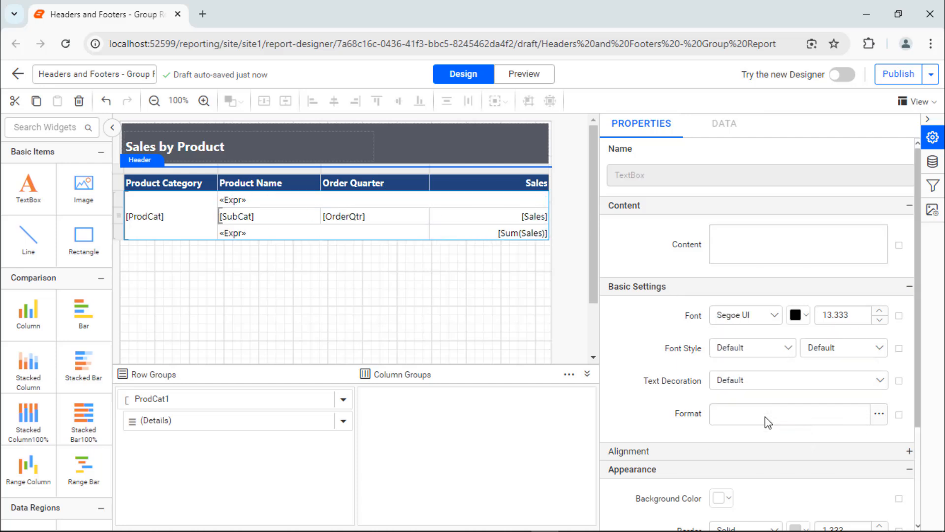
Step: Make the merged group header cell and both group footer cells Bold
{"action": "left_click", "coordinate": [368, 199]}
{"action": "left_click", "coordinate": [385, 233], "text": "ctrl"}
{"action": "left_click", "coordinate": [485, 234], "text": "ctrl"}
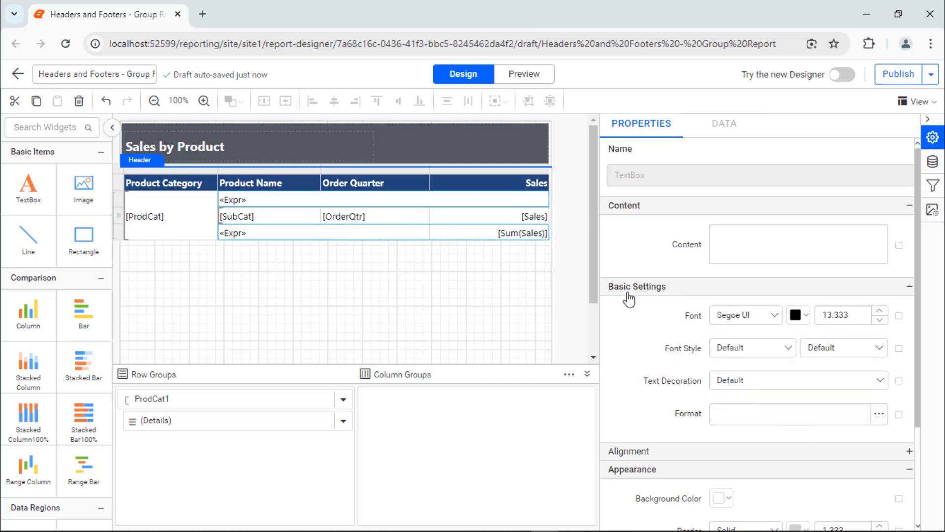
{"action": "left_click", "coordinate": [868, 347]}
{"action": "key", "text": "b"}
{"action": "left_click", "coordinate": [861, 412]}
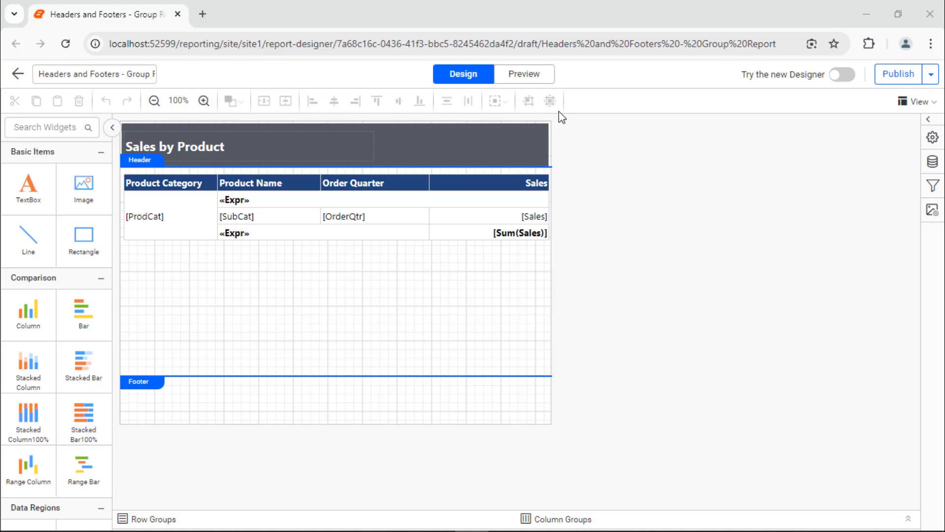
Step: Preview the report and go to its second page to examine the category headers and sales totals
{"action": "left_click", "coordinate": [527, 75]}
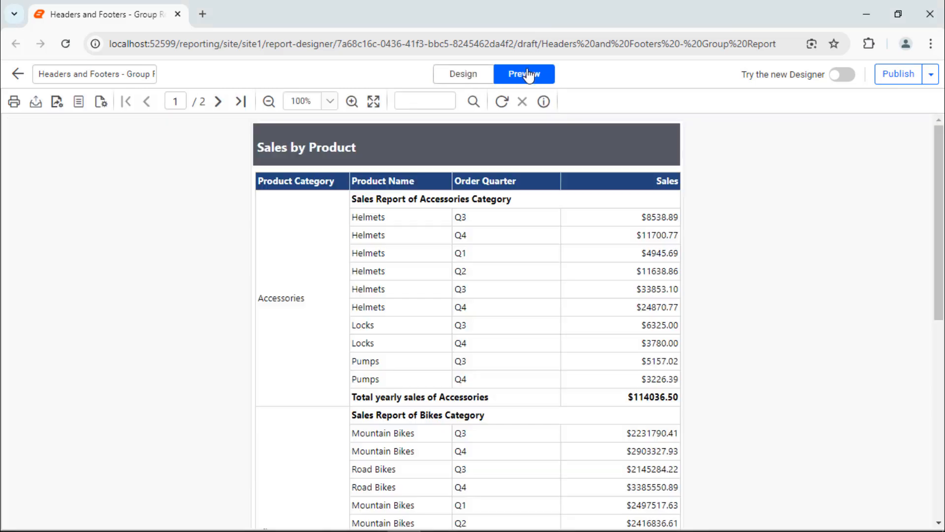
{"action": "left_click", "coordinate": [219, 102]}
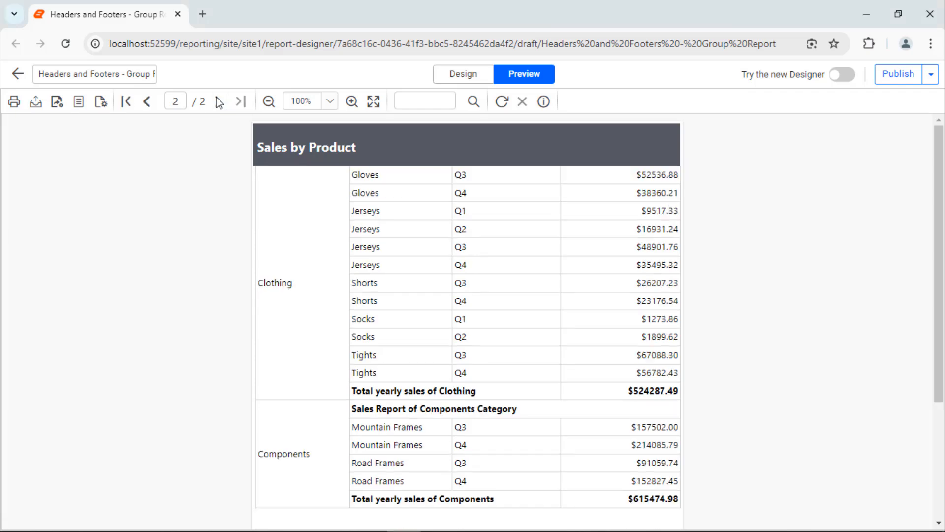